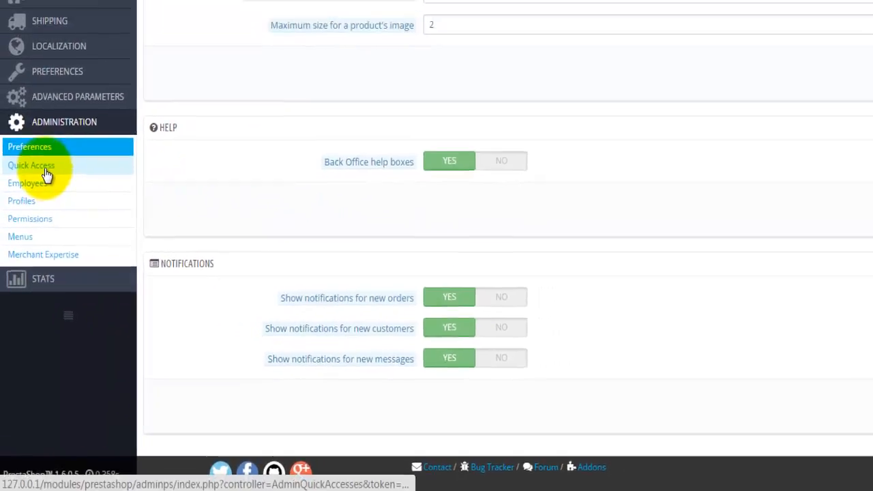
- Review the three Quick Access shortcuts, then bring up the Employees list
{"action": "left_click", "coordinate": [43, 170]}
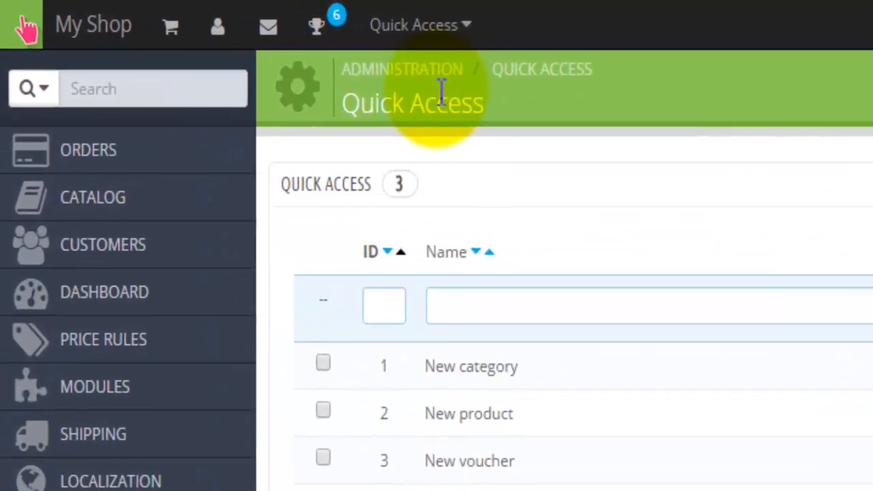
{"action": "left_click", "coordinate": [459, 29]}
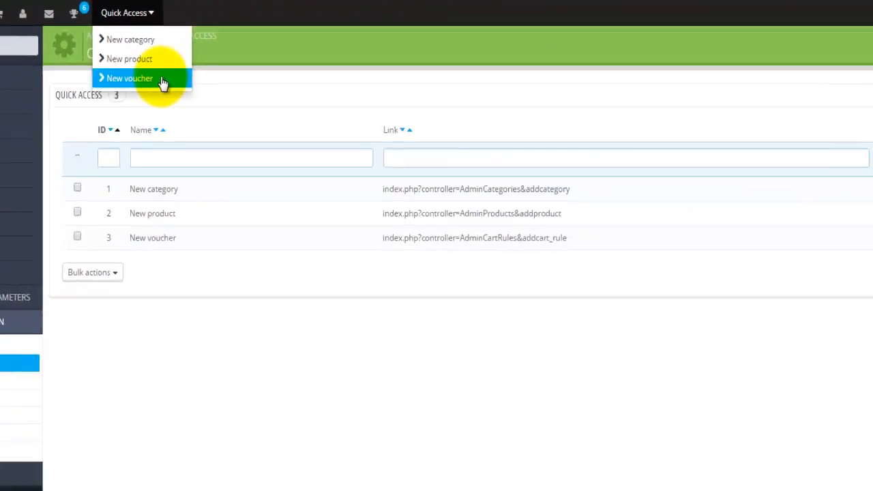
{"action": "left_click", "coordinate": [143, 353]}
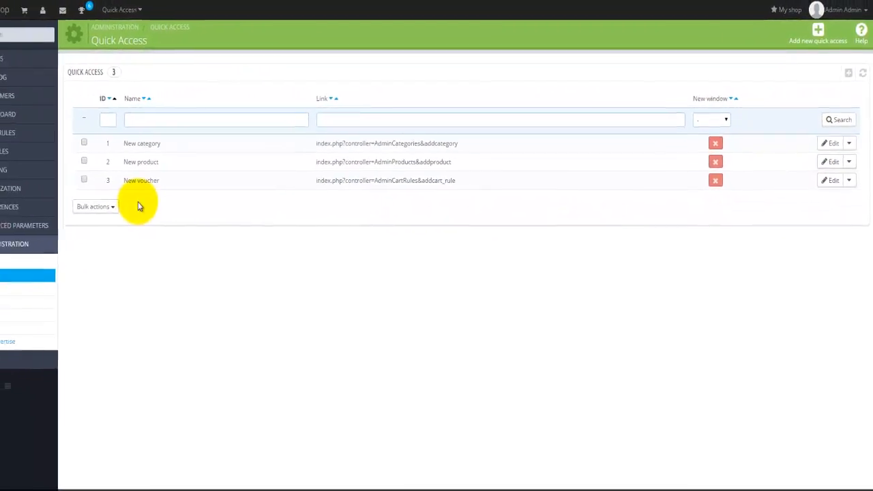
{"action": "left_click", "coordinate": [68, 261]}
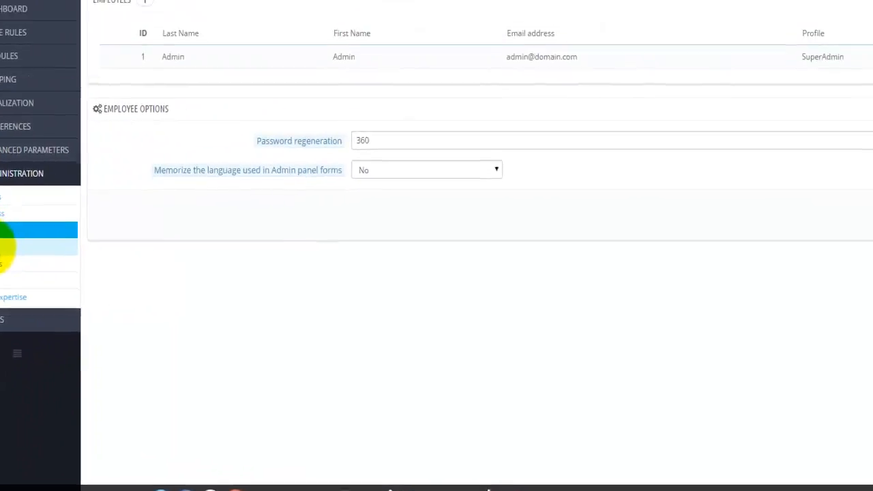
- Create and save a new profile named 'Web developer'
{"action": "left_click", "coordinate": [6, 247]}
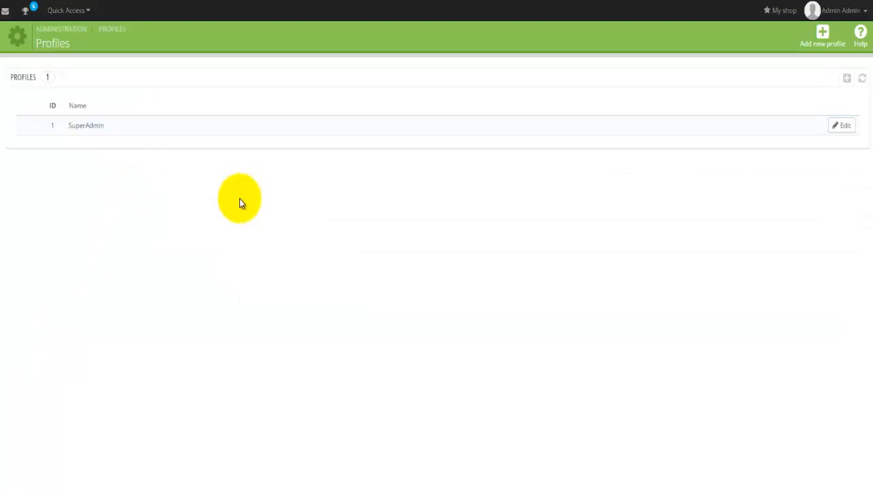
{"action": "left_click", "coordinate": [822, 33]}
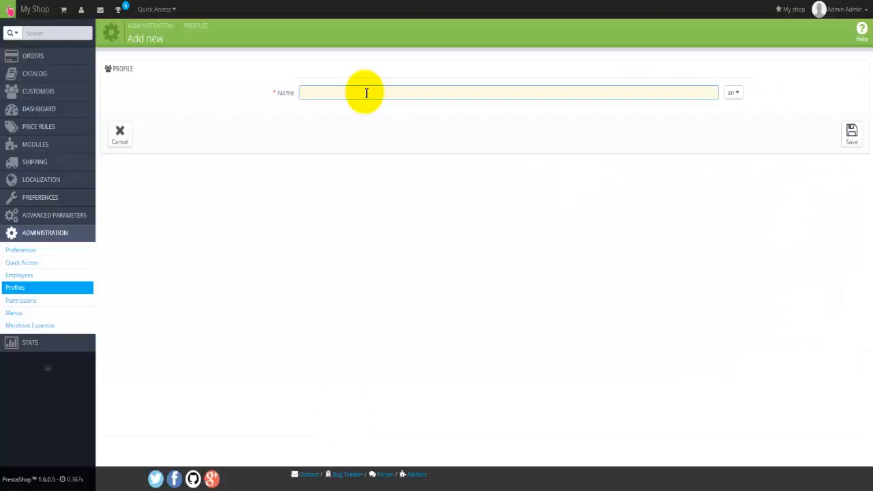
{"action": "type", "text": "W"}
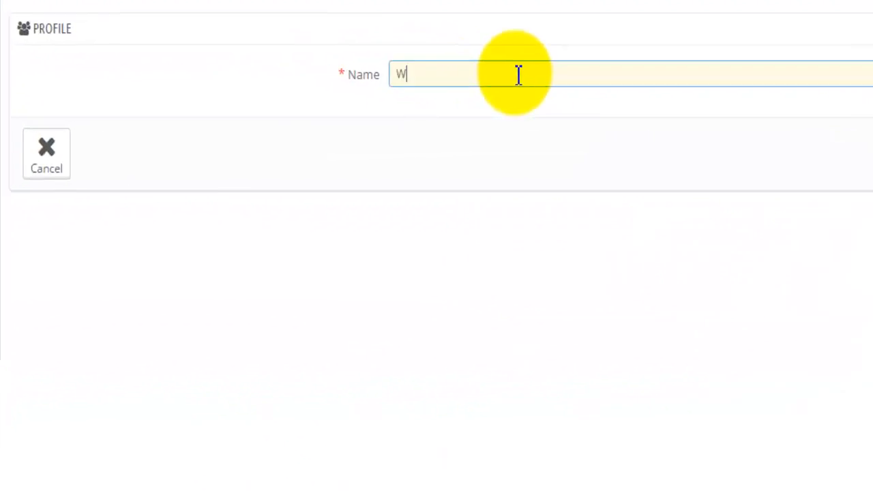
{"action": "type", "text": "eb developer"}
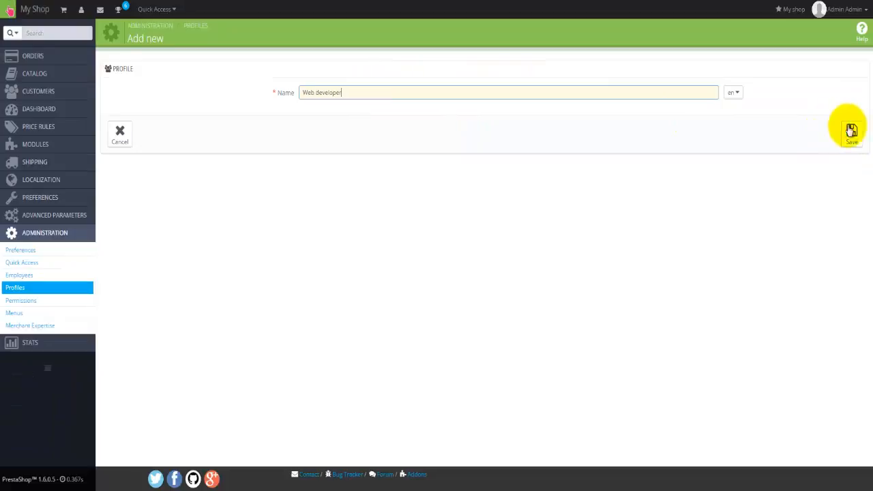
{"action": "left_click", "coordinate": [851, 129]}
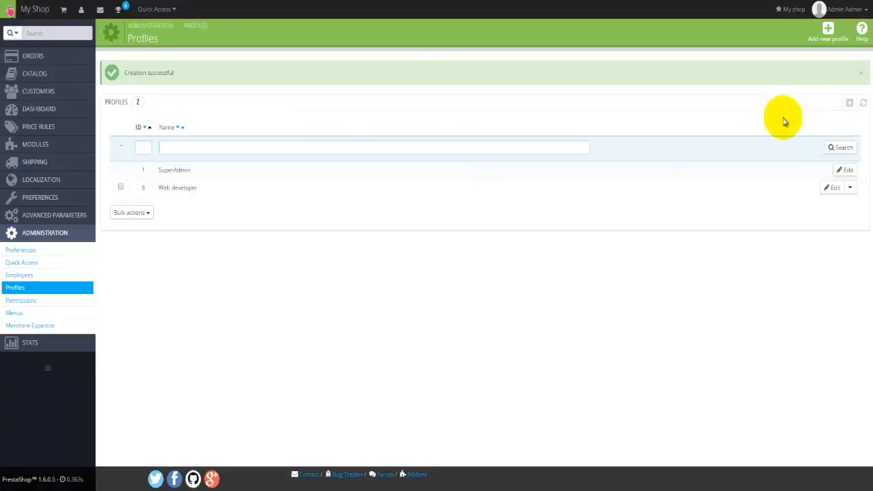
- Create and save a second profile named 'Marketing Manager'
{"action": "left_click", "coordinate": [828, 30]}
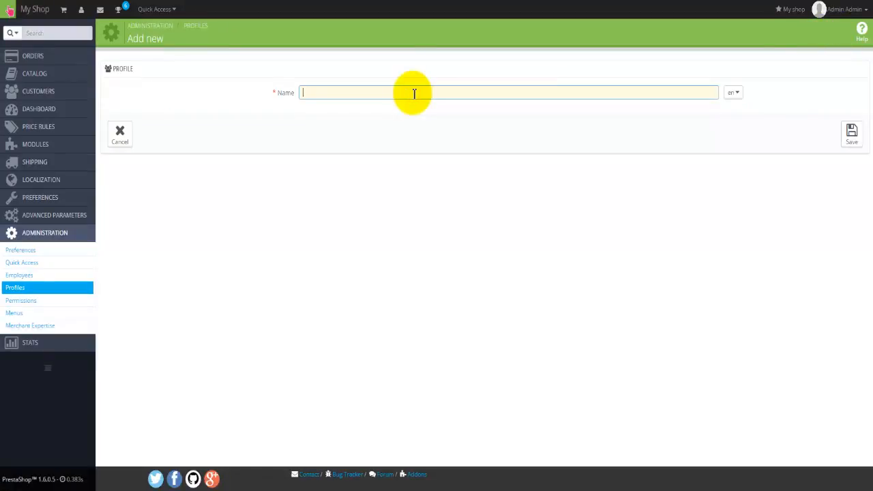
{"action": "type", "text": "Marketing Manager"}
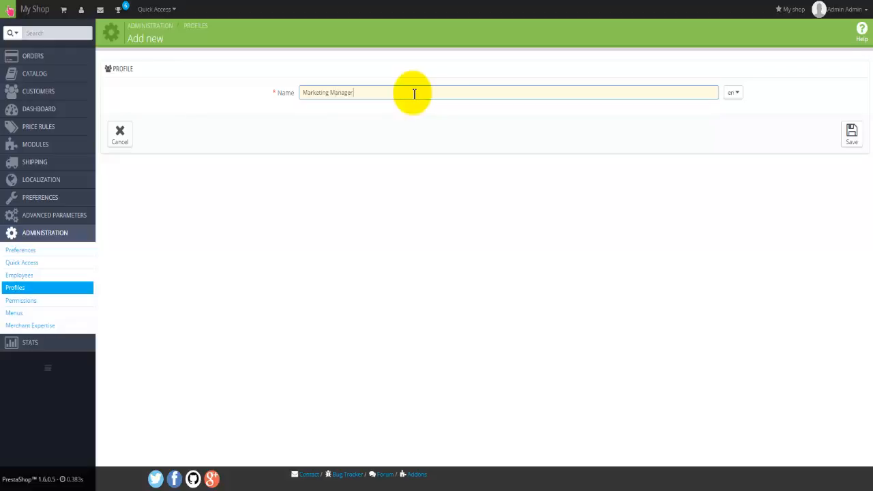
{"action": "left_click", "coordinate": [852, 131]}
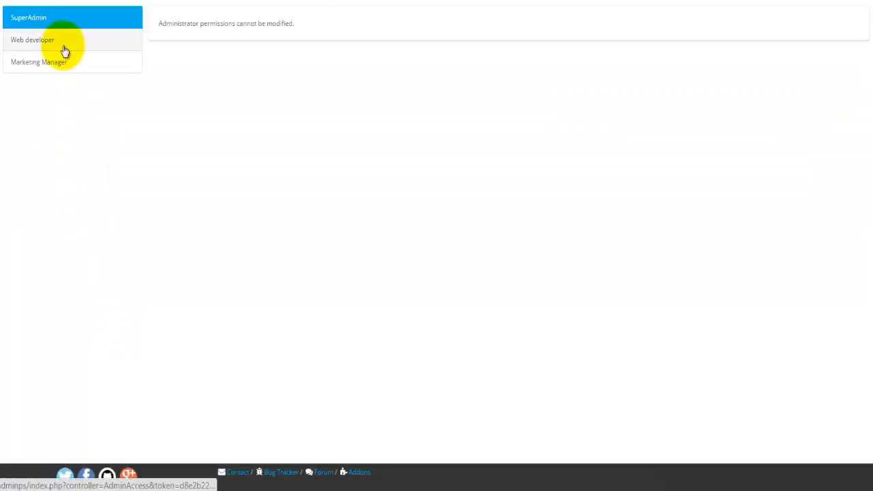
- Show the Web developer profile's permissions and scroll through the Menu and Modules tables
{"action": "left_click", "coordinate": [394, 156]}
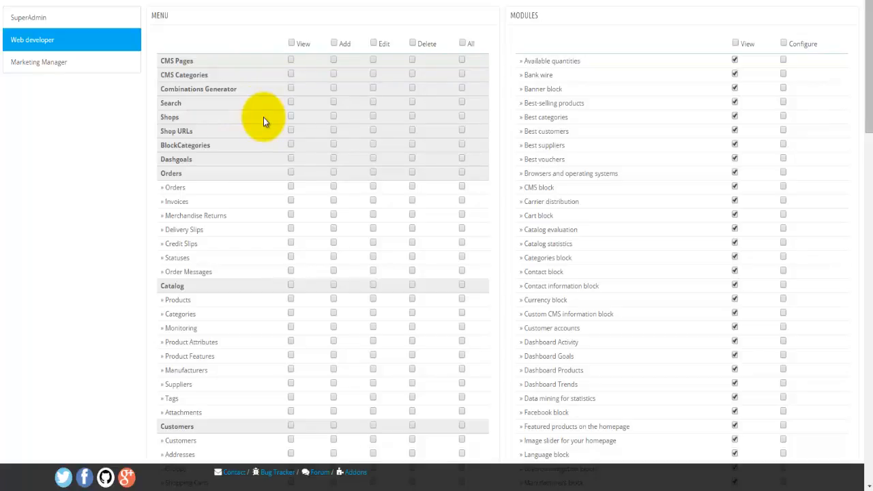
{"action": "scroll", "coordinate": [263, 118], "scroll_direction": "down", "scroll_amount": 5}
{"action": "scroll", "coordinate": [263, 117], "scroll_direction": "down", "scroll_amount": 5}
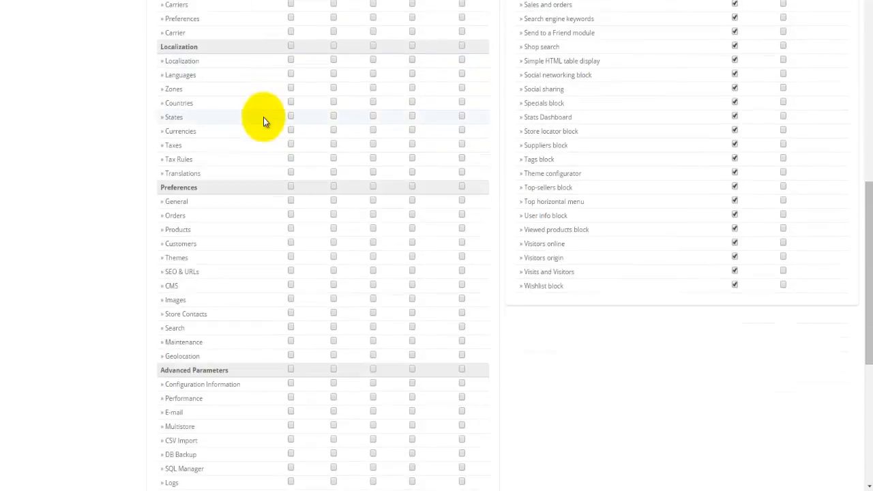
{"action": "scroll", "coordinate": [263, 118], "scroll_direction": "down", "scroll_amount": 1}
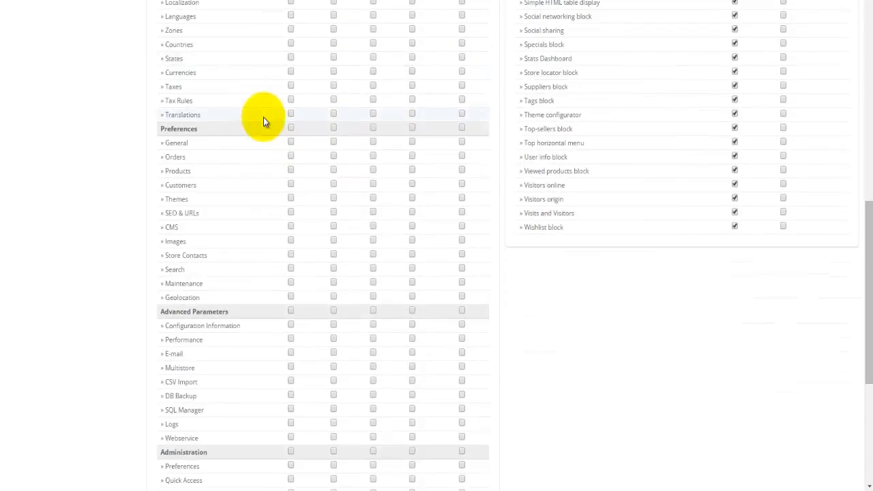
{"action": "scroll", "coordinate": [264, 117], "scroll_direction": "down", "scroll_amount": 1}
{"action": "scroll", "coordinate": [263, 118], "scroll_direction": "down", "scroll_amount": 1}
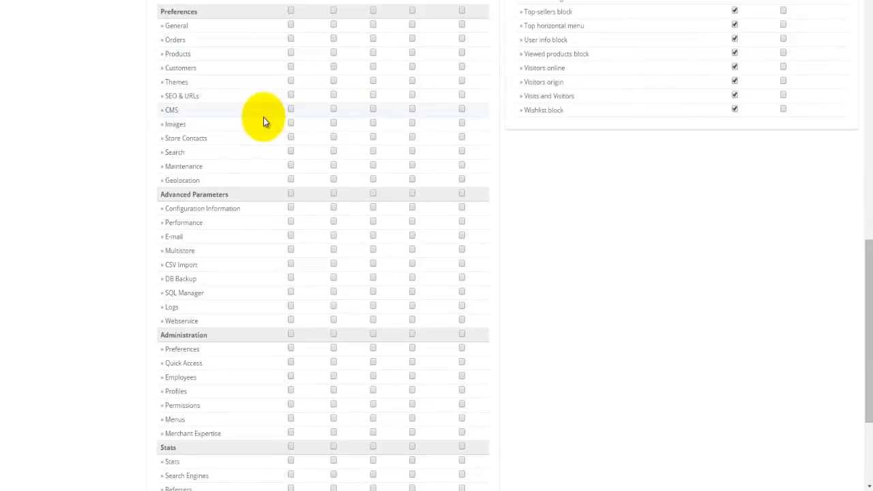
{"action": "scroll", "coordinate": [263, 117], "scroll_direction": "down", "scroll_amount": 3}
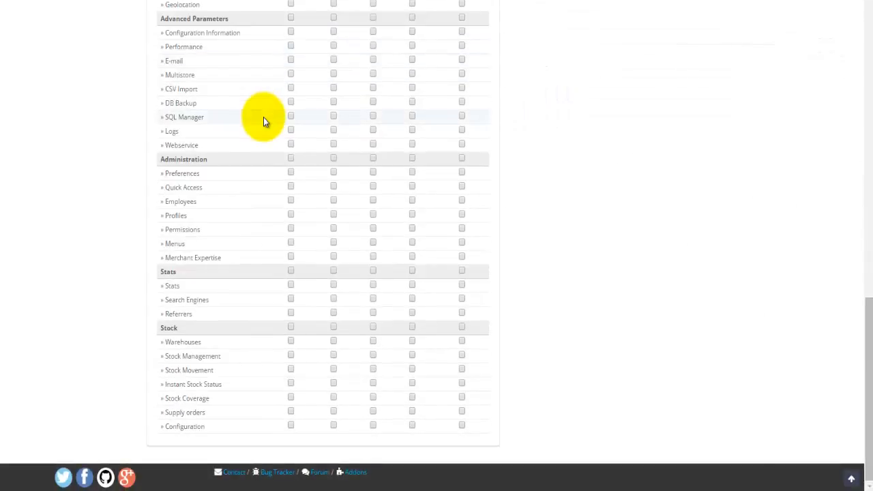
{"action": "scroll", "coordinate": [263, 118], "scroll_direction": "up", "scroll_amount": 8}
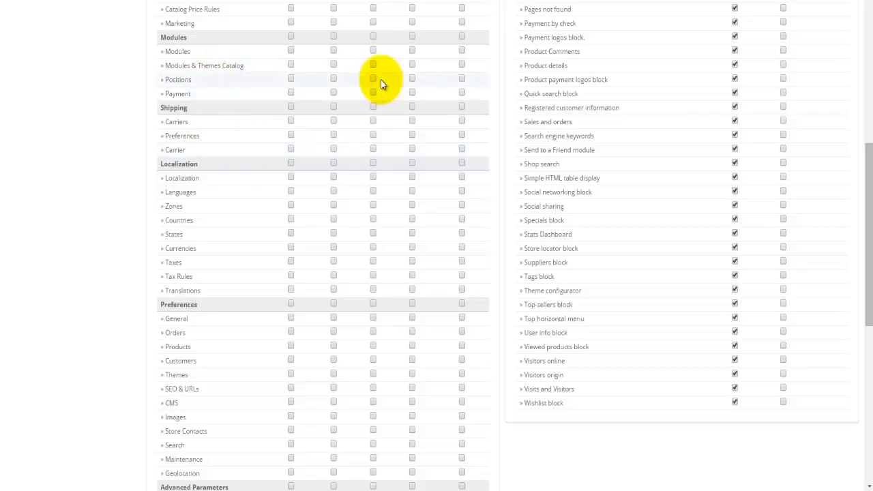
{"action": "scroll", "coordinate": [380, 80], "scroll_direction": "up", "scroll_amount": 4}
{"action": "scroll", "coordinate": [381, 79], "scroll_direction": "up", "scroll_amount": 1}
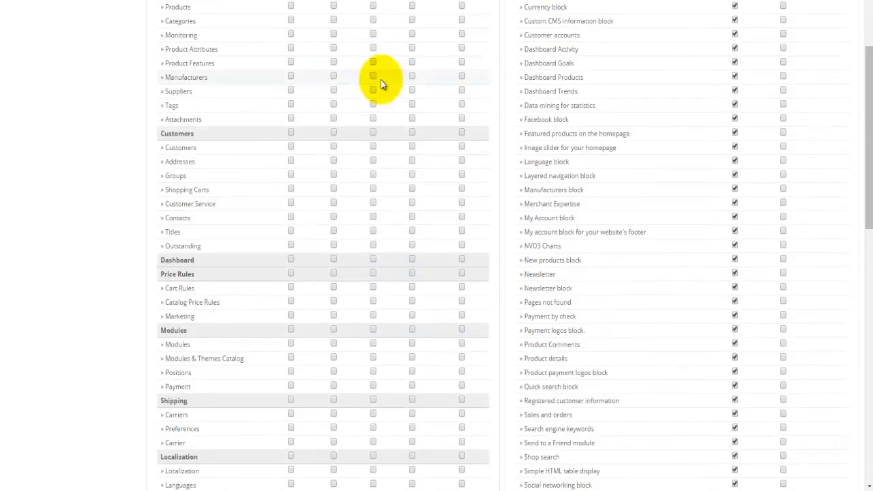
{"action": "scroll", "coordinate": [381, 79], "scroll_direction": "up", "scroll_amount": 1}
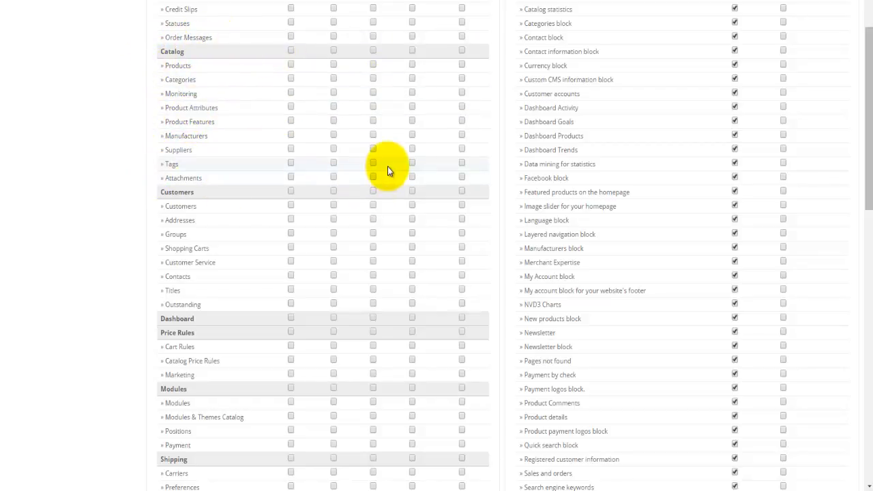
{"action": "scroll", "coordinate": [385, 150], "scroll_direction": "up", "scroll_amount": 1}
{"action": "scroll", "coordinate": [385, 150], "scroll_direction": "up", "scroll_amount": 3}
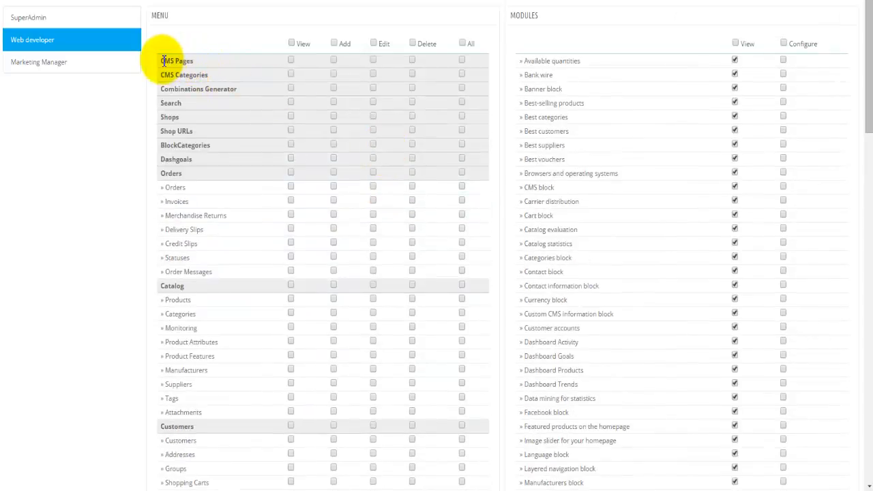
- Give Web developer full rights on CMS Pages, CMS Categories, Search and Shop URLs
{"action": "left_click", "coordinate": [464, 44]}
{"action": "left_click", "coordinate": [464, 44]}
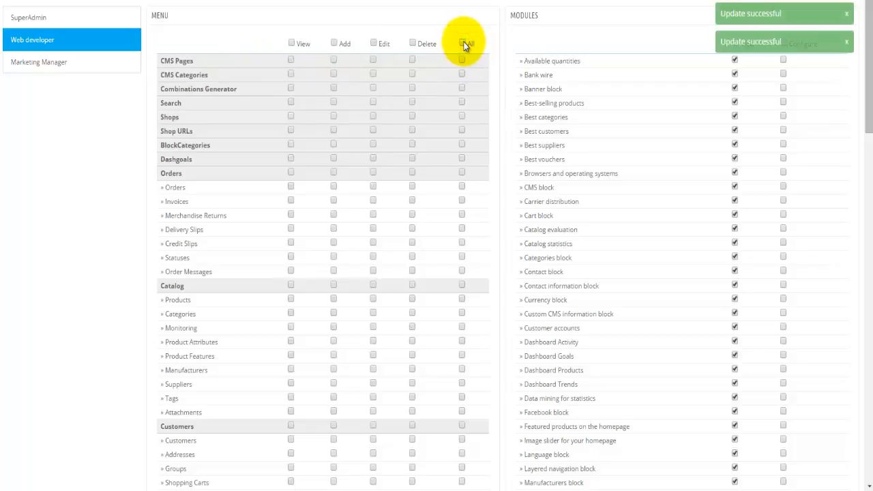
{"action": "left_click", "coordinate": [290, 60]}
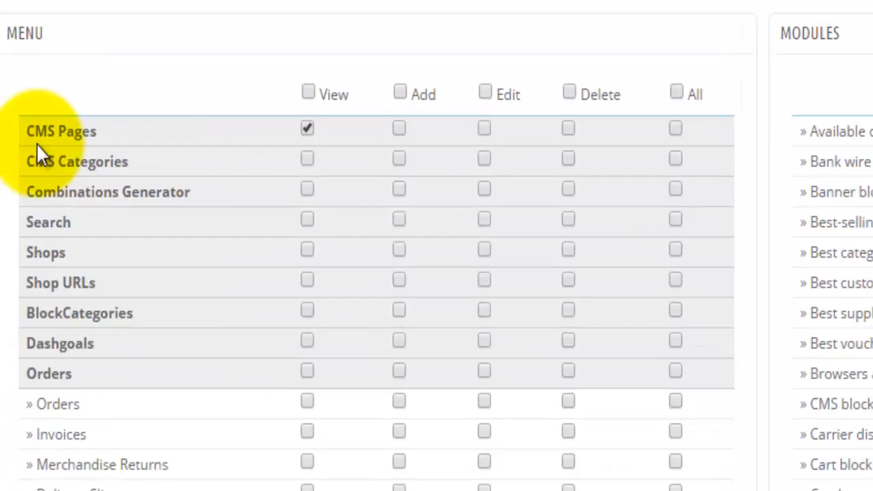
{"action": "left_click", "coordinate": [401, 131]}
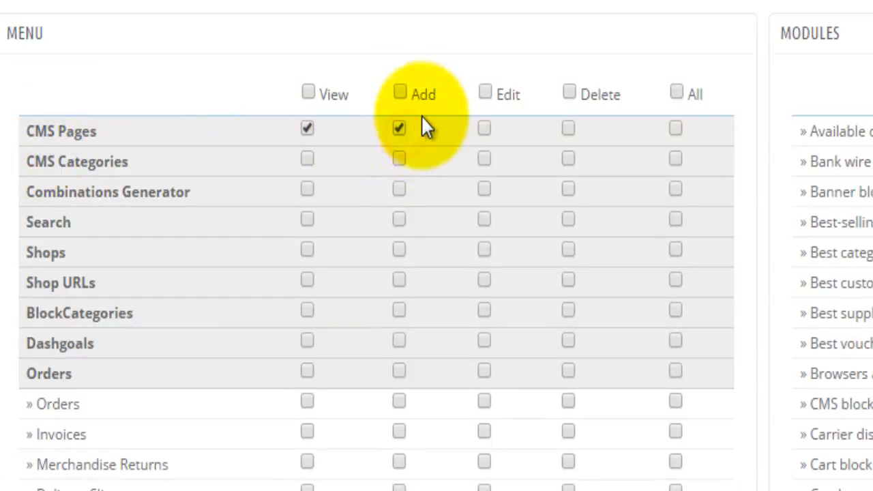
{"action": "left_click", "coordinate": [482, 131]}
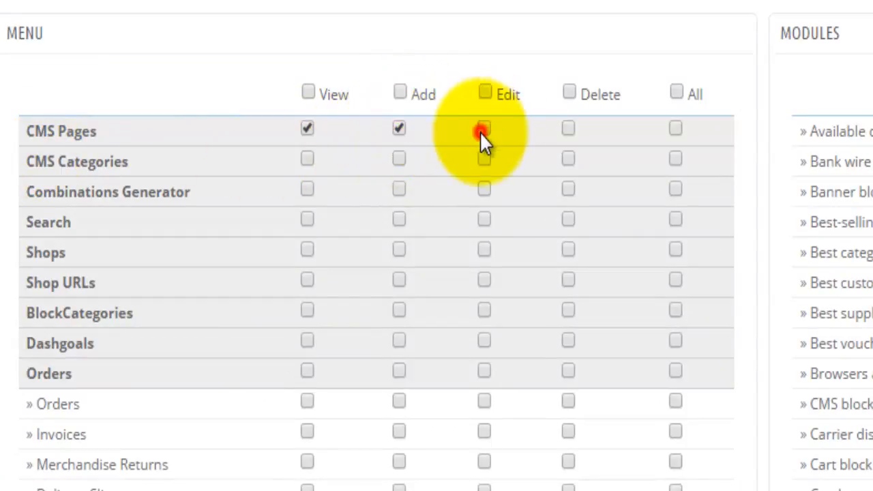
{"action": "left_click", "coordinate": [569, 131]}
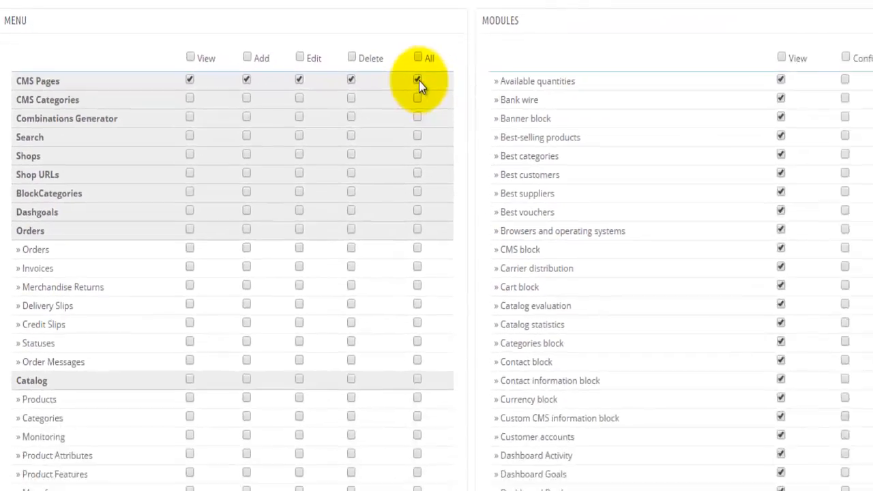
{"action": "left_click", "coordinate": [417, 98]}
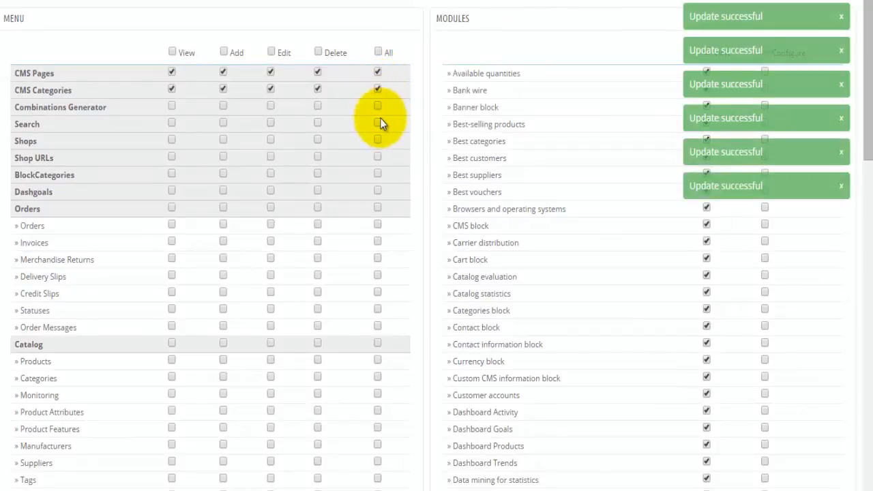
{"action": "left_click", "coordinate": [376, 121]}
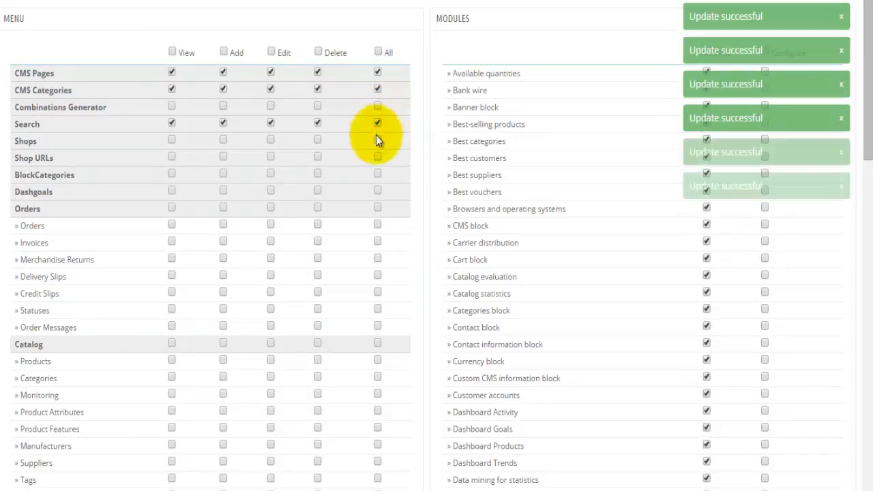
{"action": "left_click", "coordinate": [377, 156]}
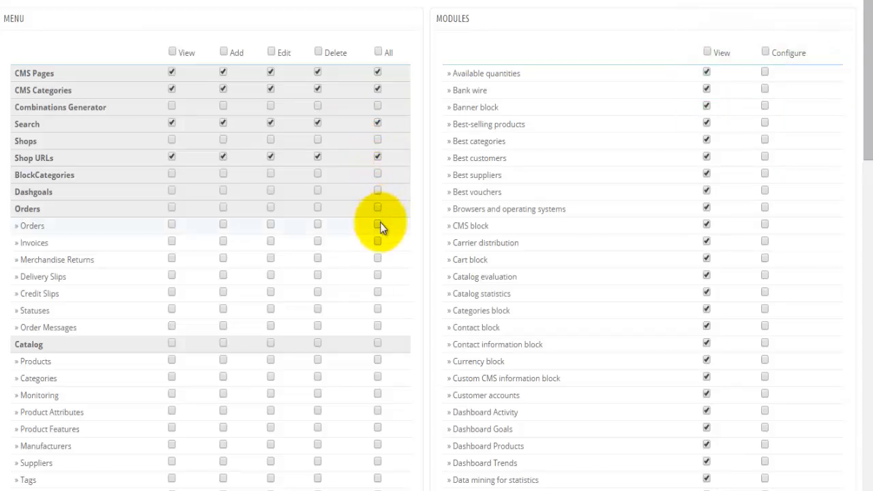
- Grant all permissions on Catalog's Categories, Monitoring, Product Attributes and Product Features
{"action": "scroll", "coordinate": [380, 227], "scroll_direction": "down", "scroll_amount": 1}
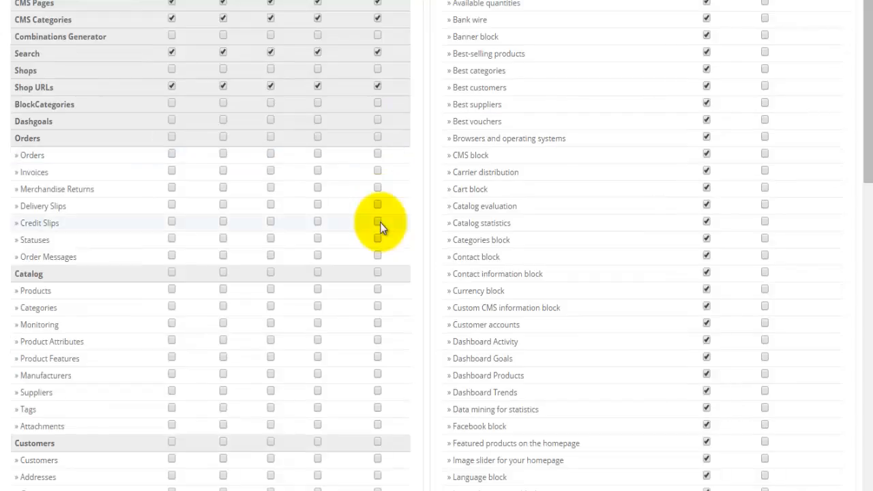
{"action": "scroll", "coordinate": [382, 225], "scroll_direction": "down", "scroll_amount": 1}
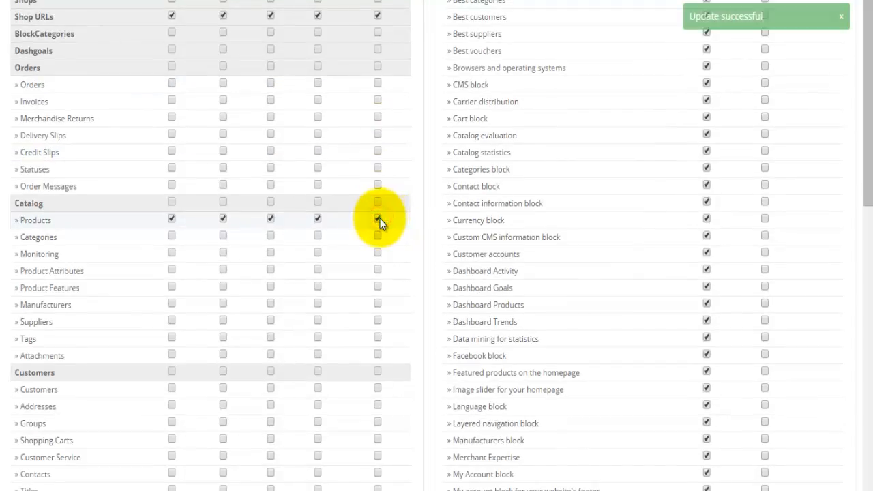
{"action": "left_click", "coordinate": [378, 235]}
{"action": "left_click", "coordinate": [378, 253]}
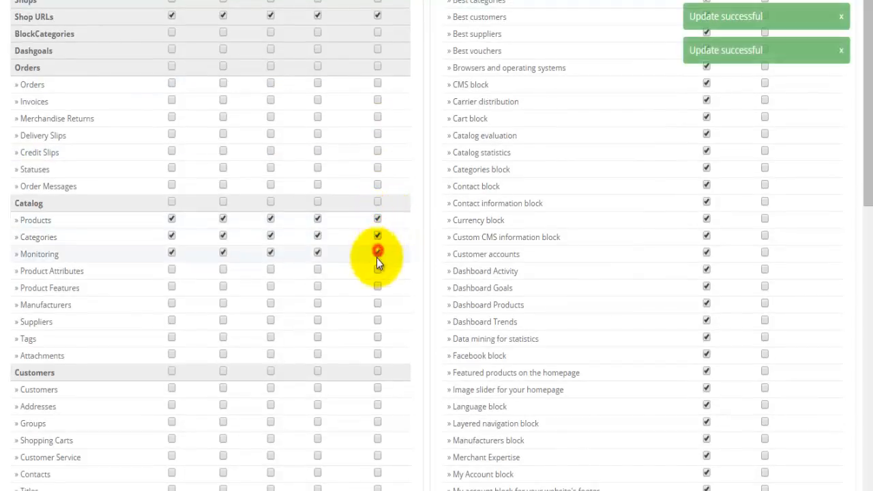
{"action": "left_click", "coordinate": [377, 271]}
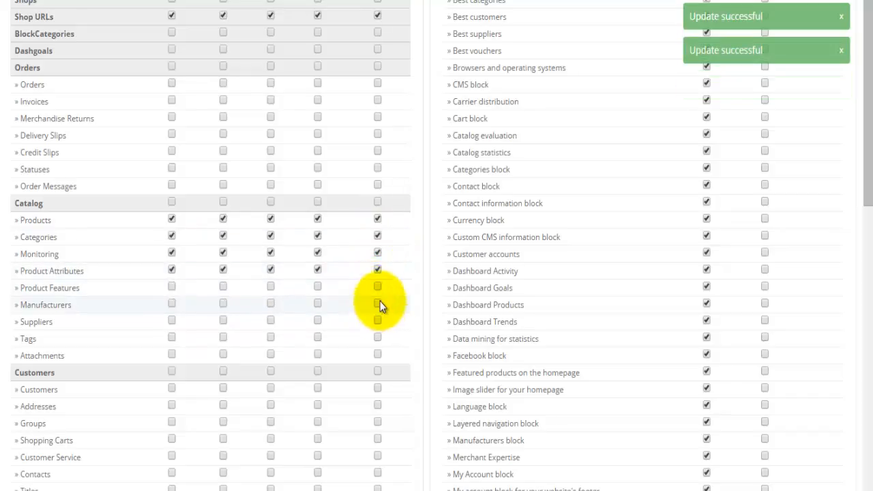
{"action": "left_click", "coordinate": [378, 288]}
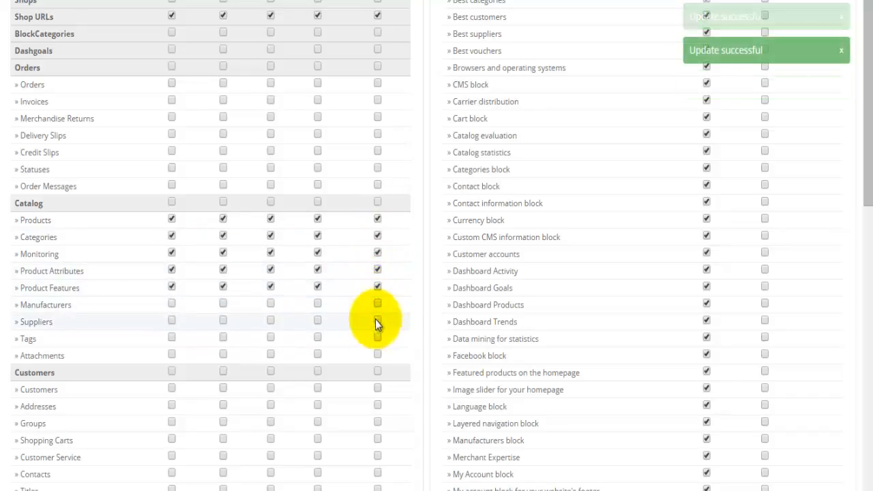
{"action": "scroll", "coordinate": [351, 311], "scroll_direction": "up", "scroll_amount": 2}
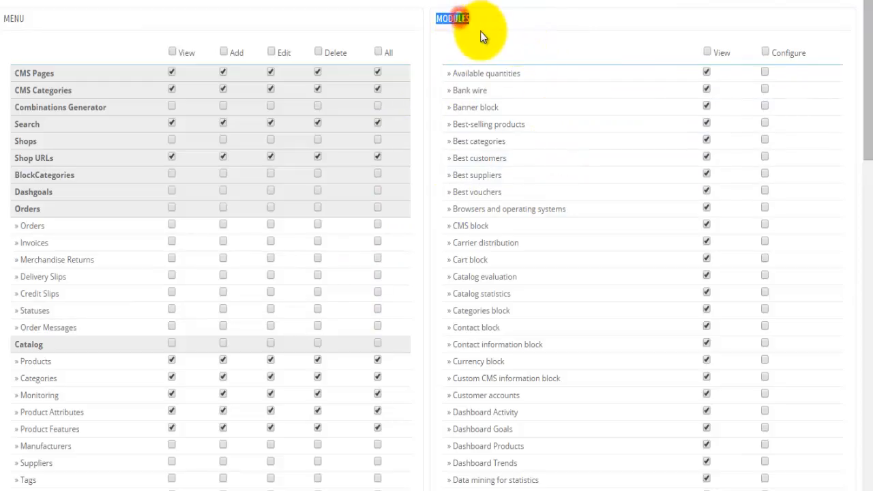
{"action": "double_click", "coordinate": [22, 19]}
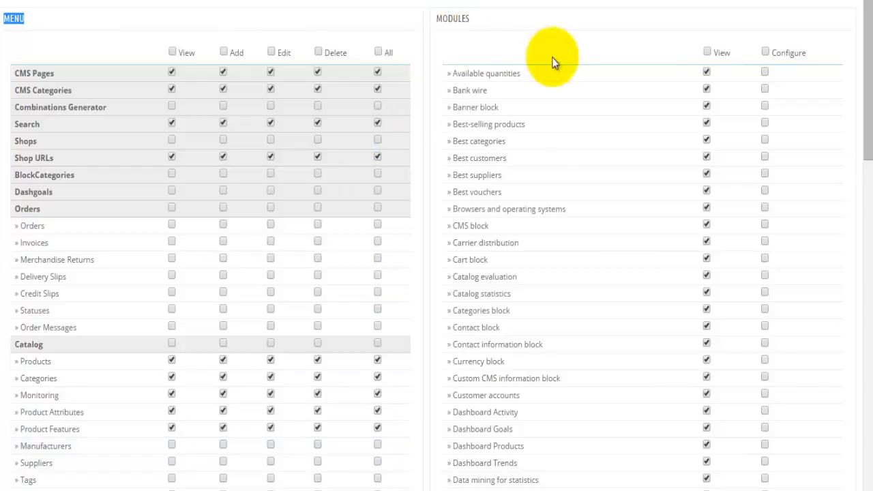
{"action": "scroll", "coordinate": [706, 72], "scroll_direction": "down", "scroll_amount": 12}
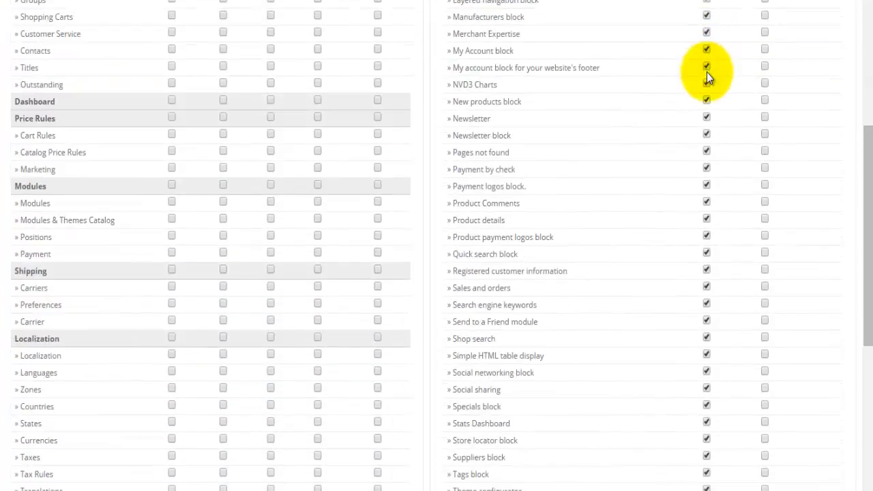
{"action": "scroll", "coordinate": [706, 72], "scroll_direction": "up", "scroll_amount": 6}
{"action": "scroll", "coordinate": [706, 72], "scroll_direction": "up", "scroll_amount": 8}
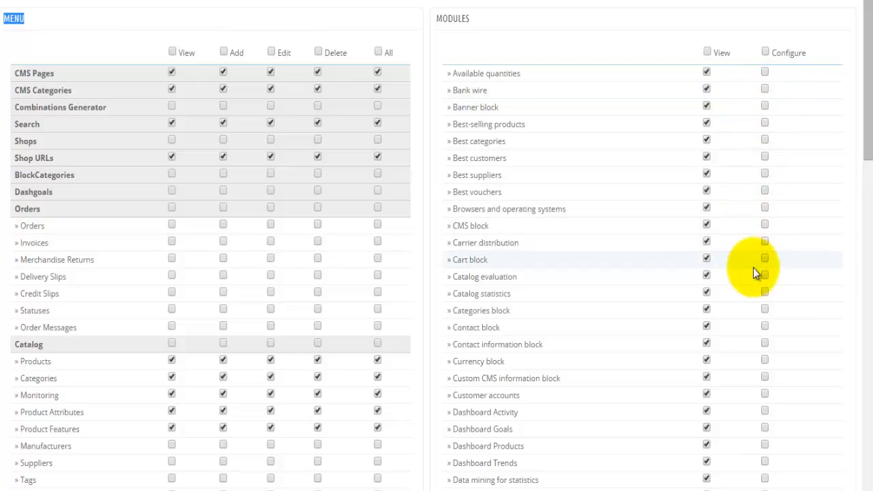
- Allow configuring Custom CMS information block, Dashboard Activity, Facebook block, Featured products, Language and New products blocks
{"action": "scroll", "coordinate": [754, 268], "scroll_direction": "down", "scroll_amount": 2}
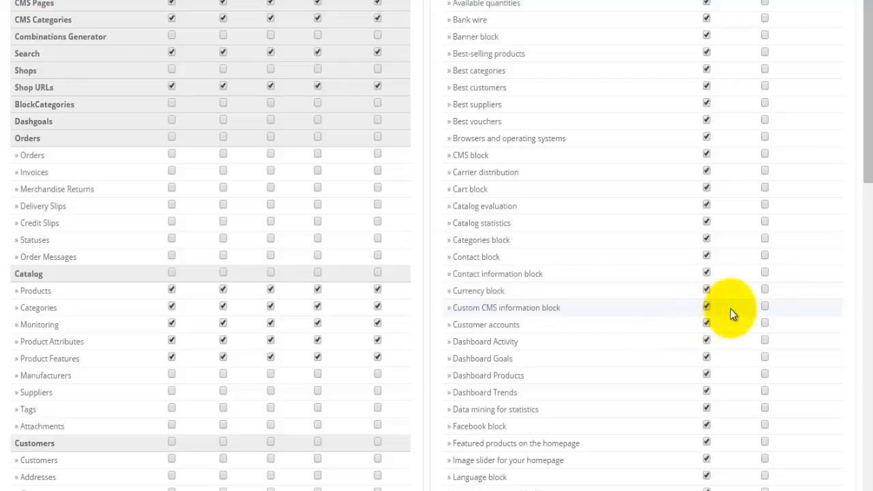
{"action": "left_click", "coordinate": [765, 307]}
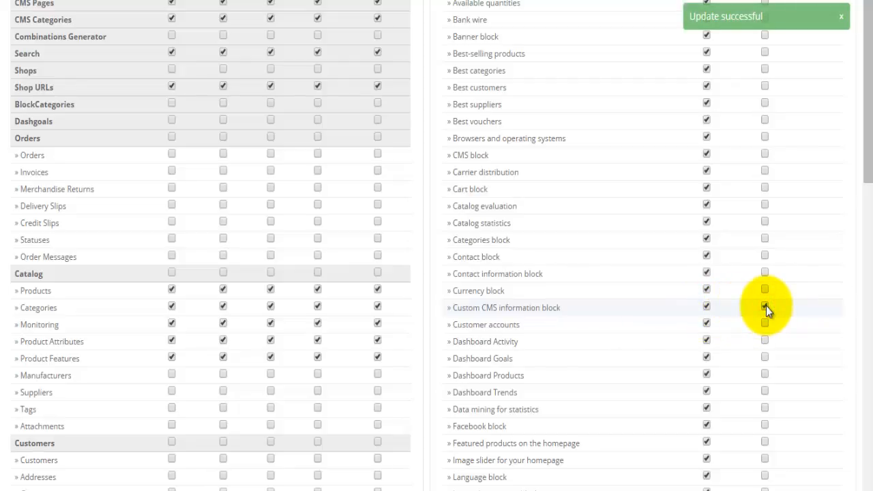
{"action": "left_click", "coordinate": [765, 339]}
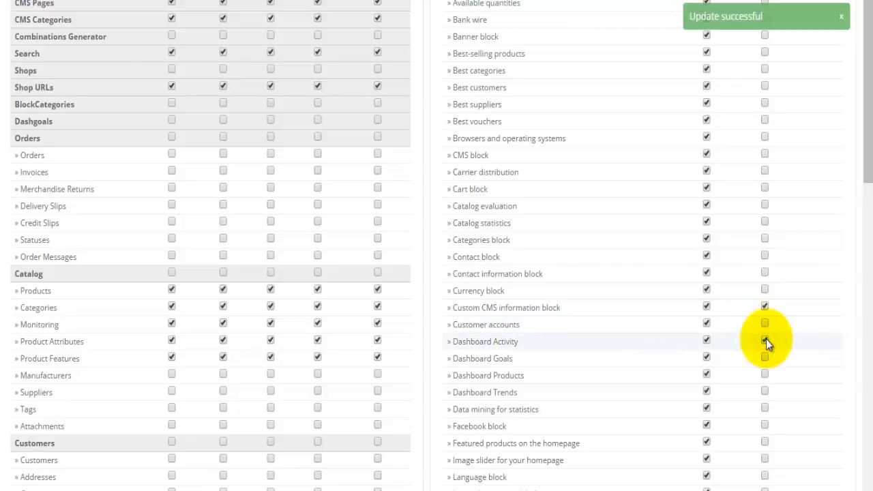
{"action": "scroll", "coordinate": [766, 339], "scroll_direction": "down", "scroll_amount": 1}
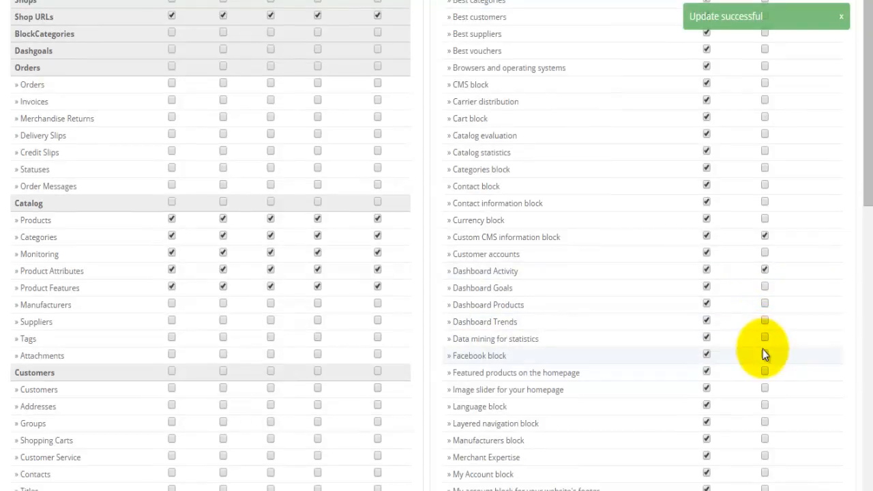
{"action": "left_click", "coordinate": [764, 353]}
{"action": "scroll", "coordinate": [764, 354], "scroll_direction": "down", "scroll_amount": 1}
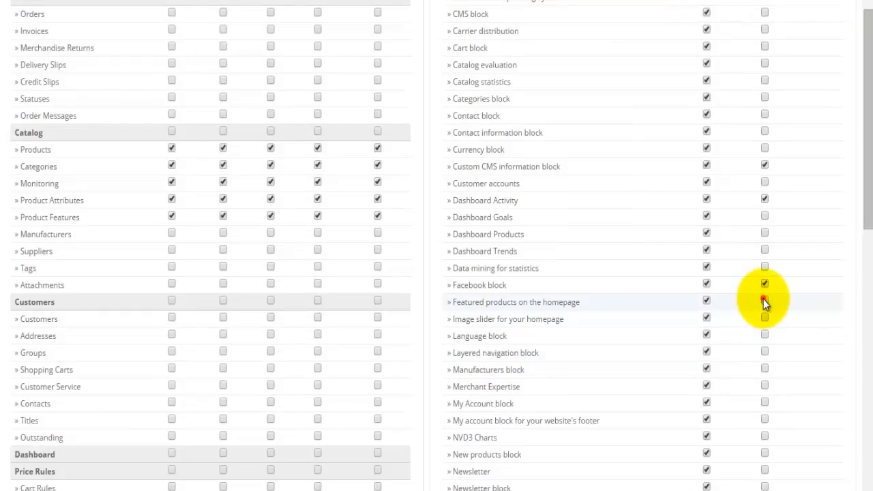
{"action": "left_click", "coordinate": [763, 301]}
{"action": "left_click", "coordinate": [764, 335]}
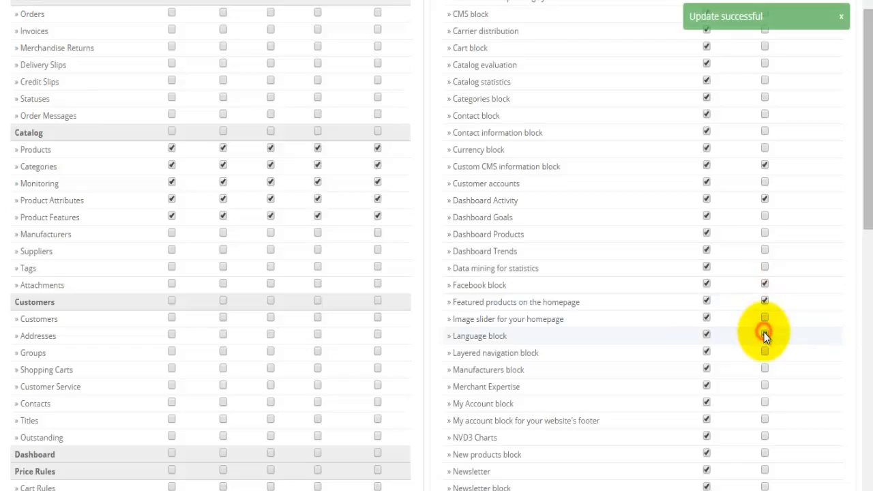
{"action": "scroll", "coordinate": [764, 334], "scroll_direction": "down", "scroll_amount": 1}
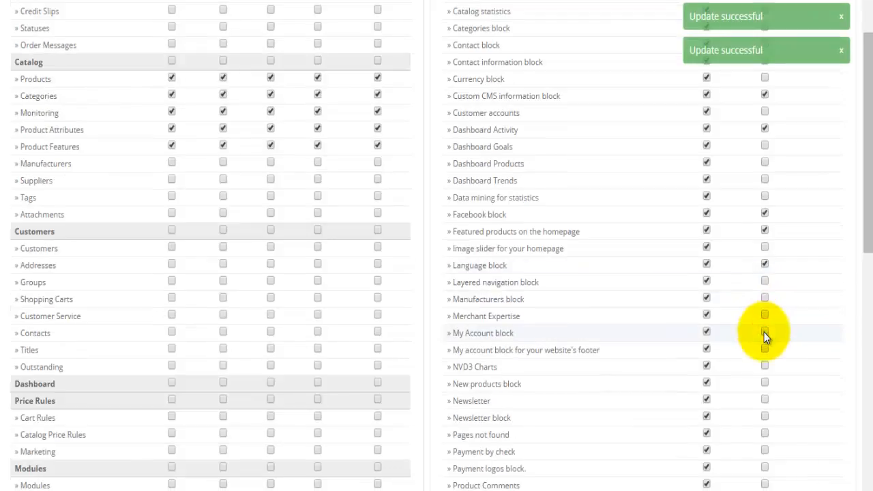
{"action": "left_click", "coordinate": [765, 384]}
- Allow configuring Newsletter, Social sharing, Viewed products block and Visitors online modules
{"action": "scroll", "coordinate": [765, 385], "scroll_direction": "down", "scroll_amount": 1}
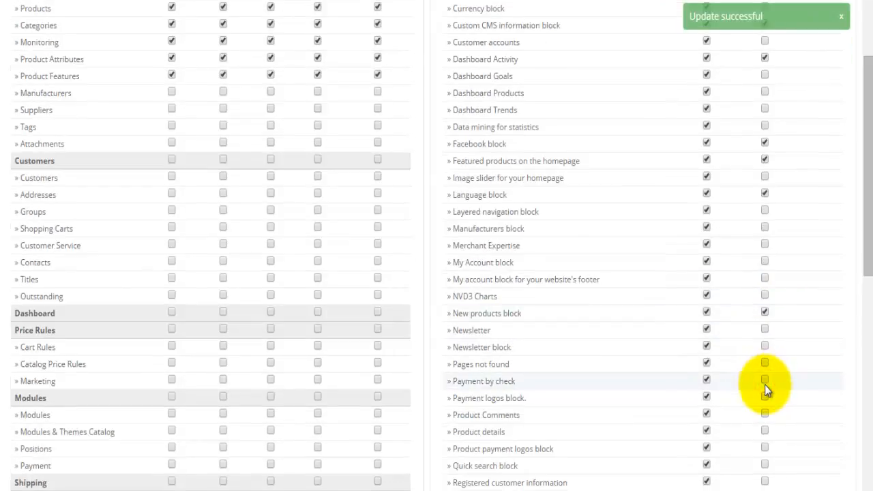
{"action": "left_click", "coordinate": [765, 334]}
{"action": "scroll", "coordinate": [761, 354], "scroll_direction": "down", "scroll_amount": 2}
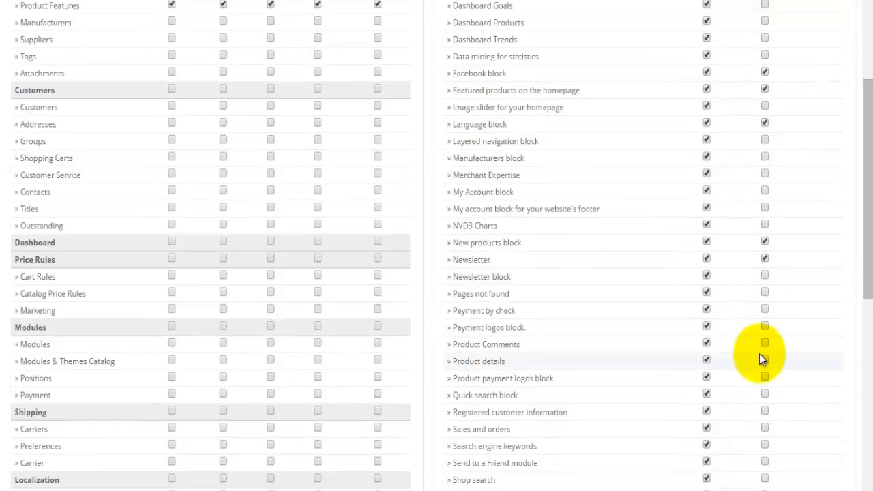
{"action": "scroll", "coordinate": [763, 358], "scroll_direction": "down", "scroll_amount": 1}
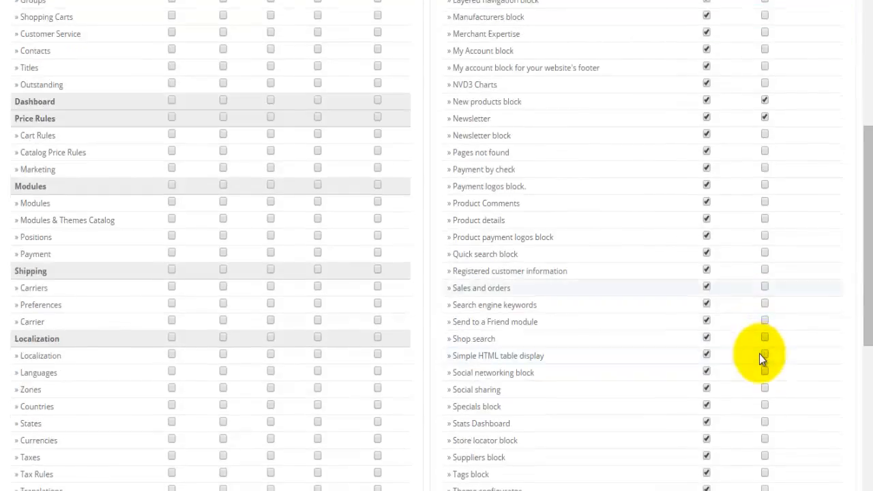
{"action": "left_click", "coordinate": [765, 390]}
{"action": "scroll", "coordinate": [765, 394], "scroll_direction": "down", "scroll_amount": 1}
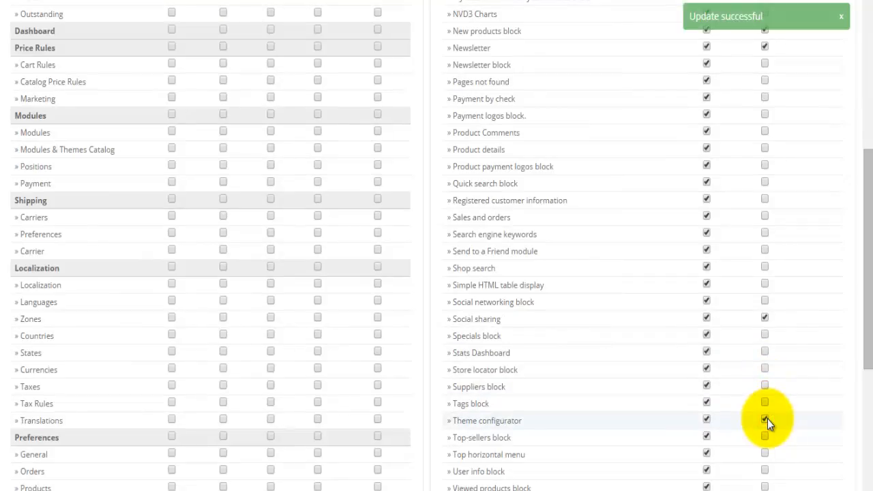
{"action": "scroll", "coordinate": [767, 419], "scroll_direction": "down", "scroll_amount": 1}
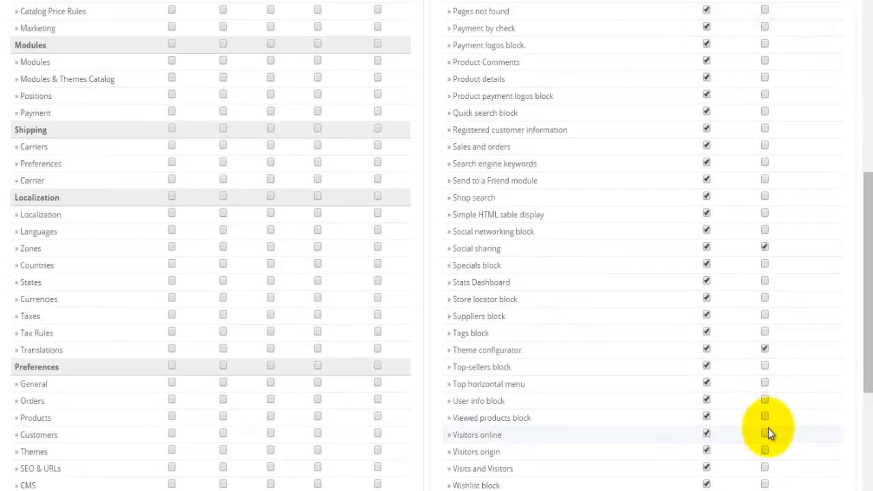
{"action": "left_click", "coordinate": [765, 419]}
{"action": "left_click", "coordinate": [764, 435]}
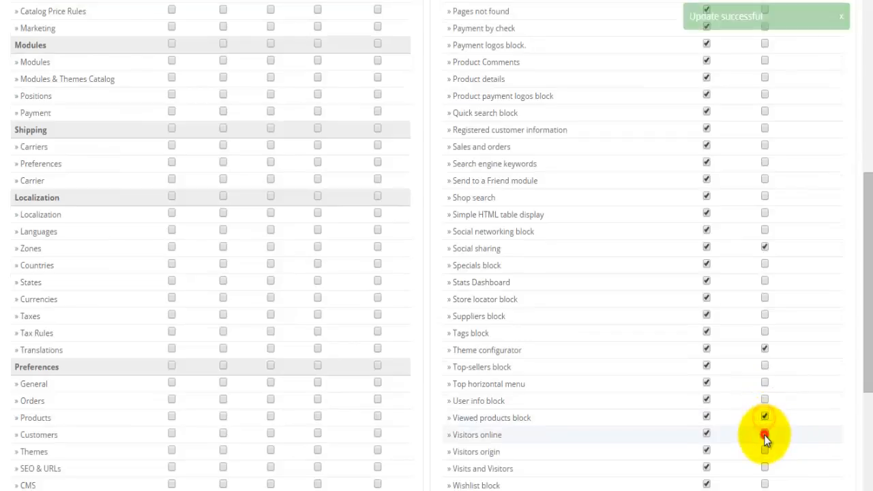
{"action": "scroll", "coordinate": [751, 474], "scroll_direction": "up", "scroll_amount": 4}
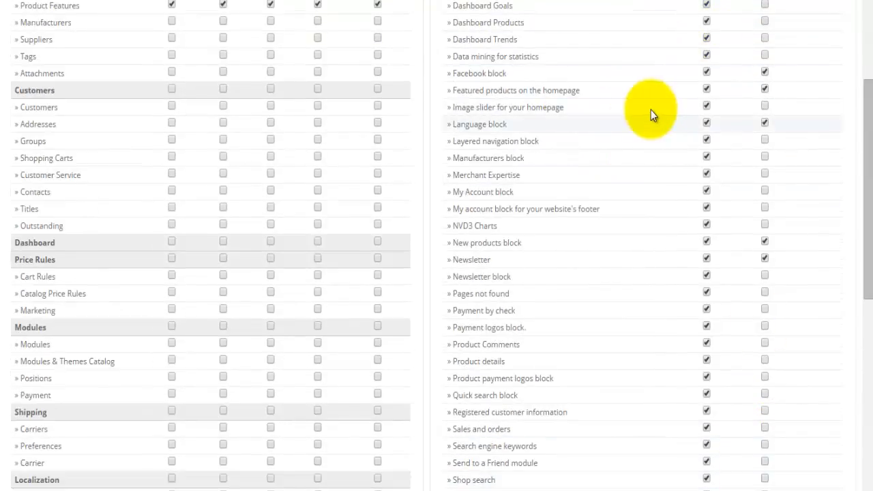
{"action": "scroll", "coordinate": [651, 114], "scroll_direction": "up", "scroll_amount": 6}
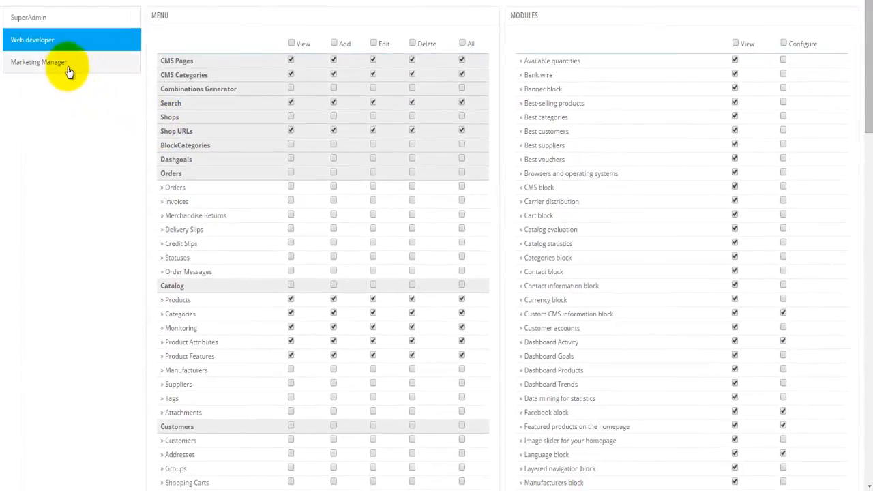
- Review the Marketing Manager profile's permissions, then start adding a new employee
{"action": "left_click", "coordinate": [68, 66]}
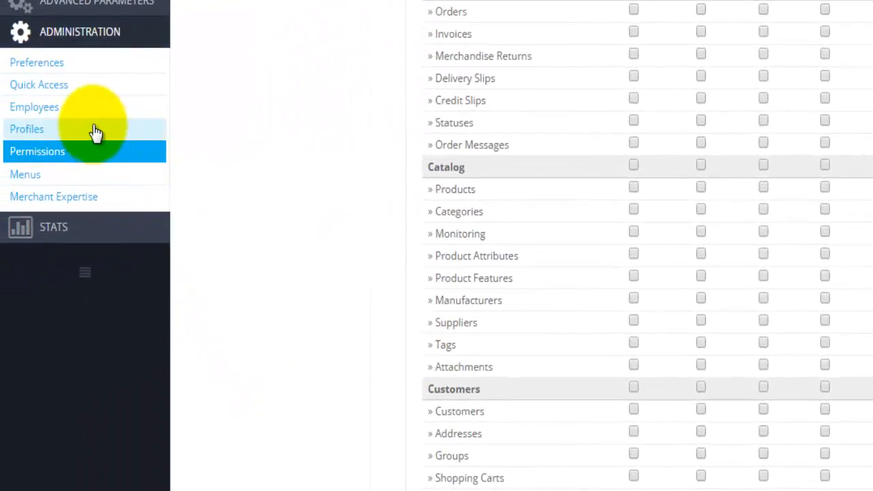
{"action": "left_click", "coordinate": [65, 109]}
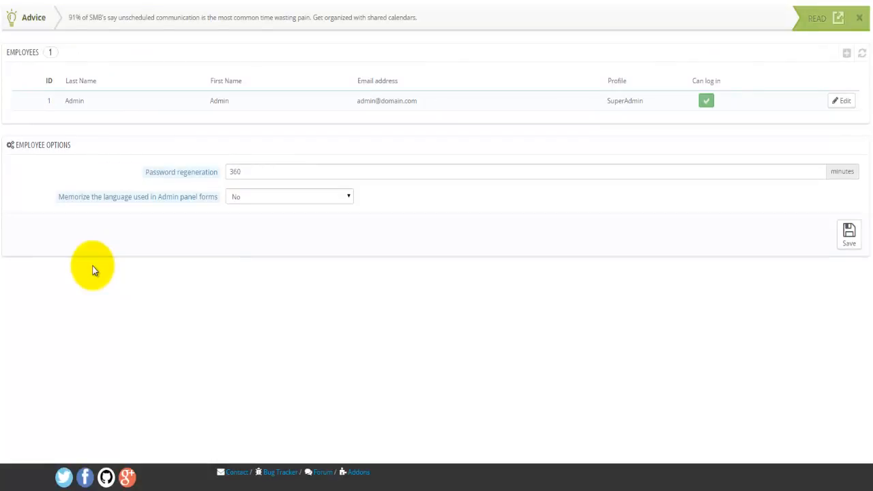
{"action": "left_click", "coordinate": [846, 54]}
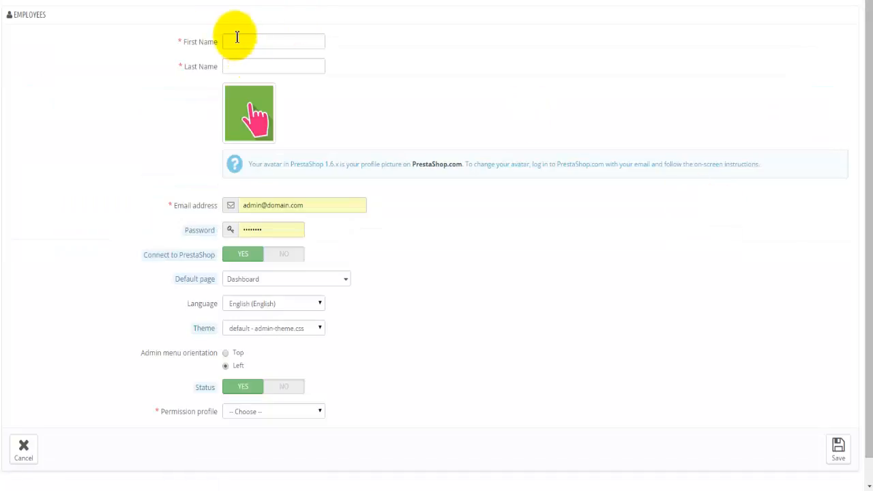
- Enter the new employee's first and last name
{"action": "left_click", "coordinate": [235, 38]}
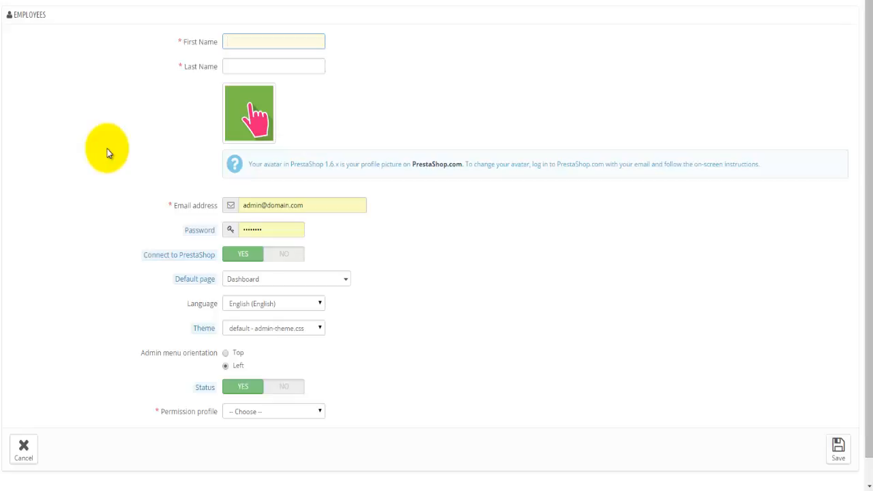
{"action": "key", "text": "Tab"}
{"action": "left_click", "coordinate": [107, 148]}
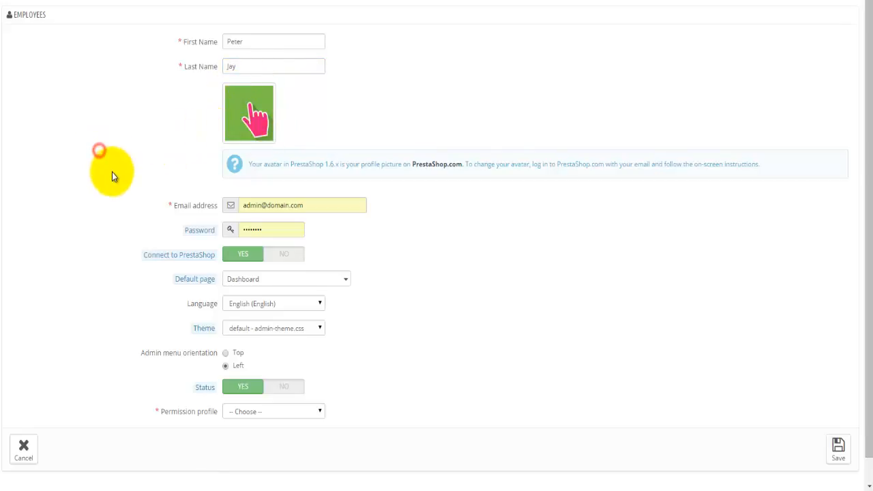
- Replace the prefilled e-mail with the employee's address and set a login password
{"action": "scroll", "coordinate": [112, 172], "scroll_direction": "down", "scroll_amount": 1}
{"action": "triple_click", "coordinate": [317, 181]}
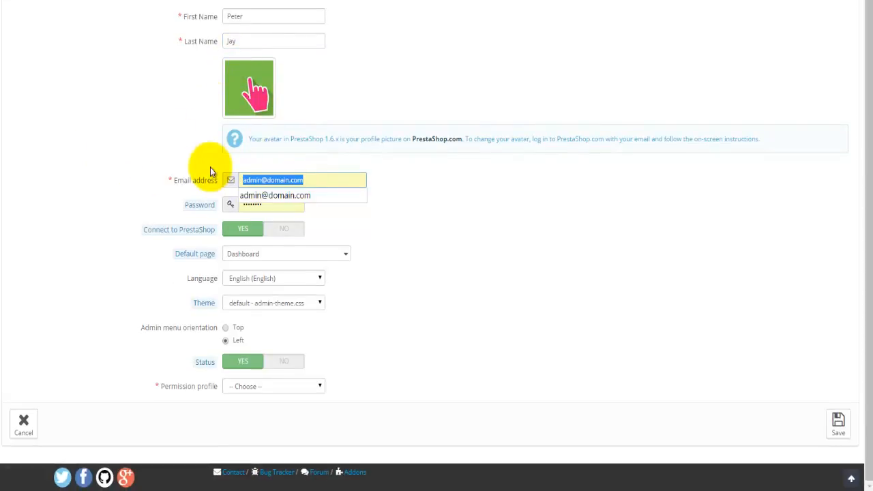
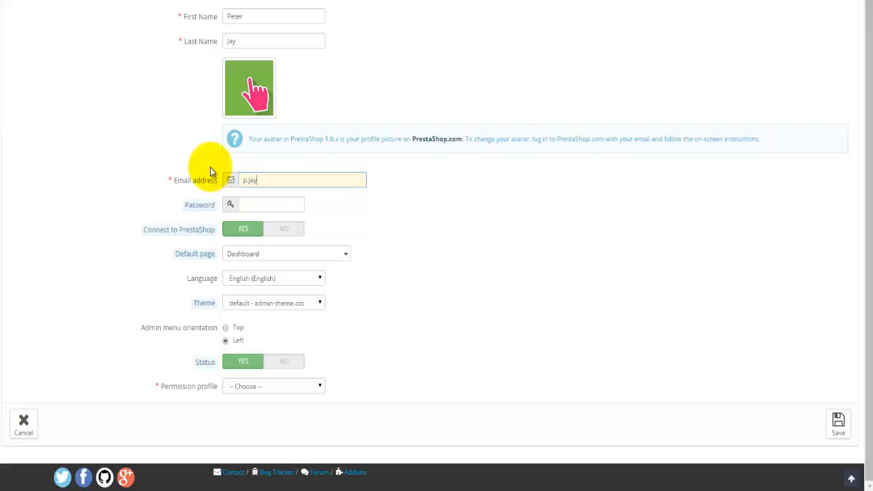
{"action": "key", "text": "Tab"}
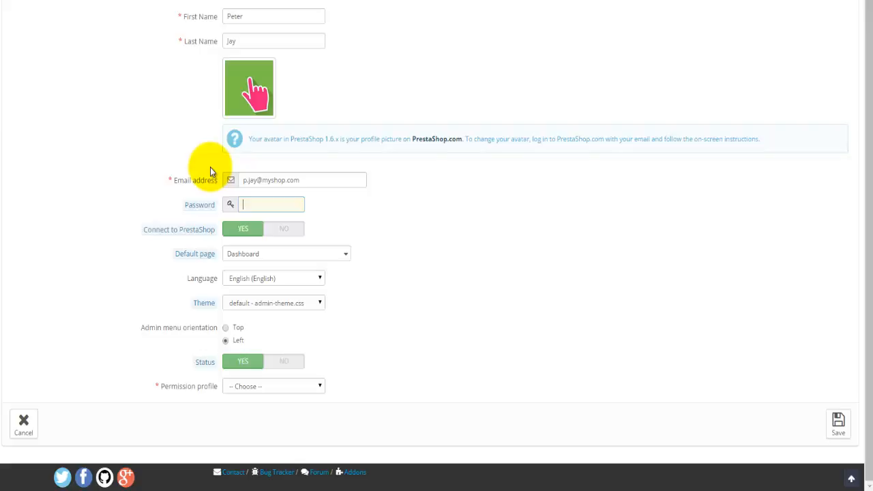
{"action": "type", "text": "••••••••••"}
- Set the employee's default page to Themes
{"action": "left_click", "coordinate": [242, 254]}
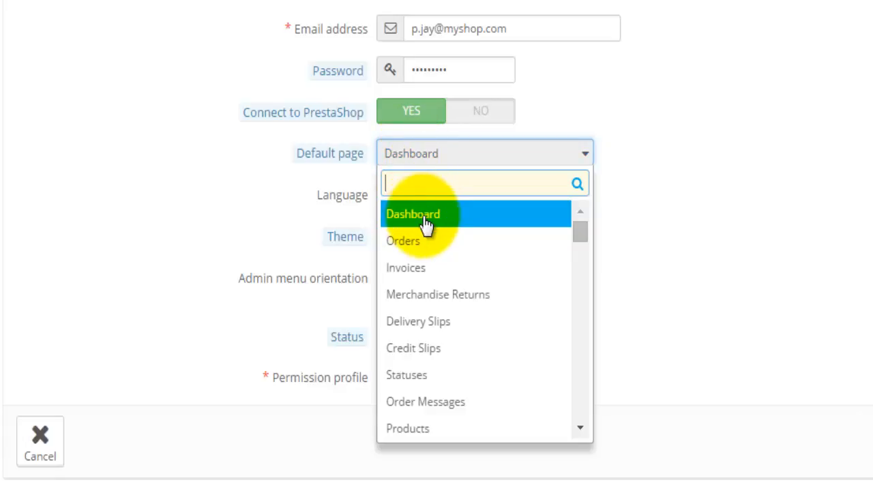
{"action": "left_click", "coordinate": [579, 429]}
{"action": "left_click_drag", "start_coordinate": [579, 432], "coordinate": [579, 432]}
{"action": "left_click", "coordinate": [579, 432]}
{"action": "left_click", "coordinate": [579, 432]}
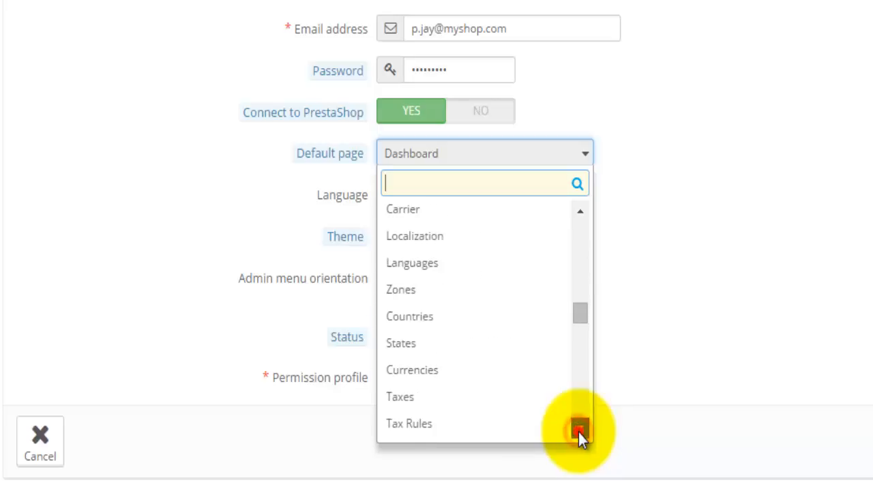
{"action": "left_click", "coordinate": [578, 432]}
{"action": "left_click", "coordinate": [579, 432]}
{"action": "left_click", "coordinate": [578, 432]}
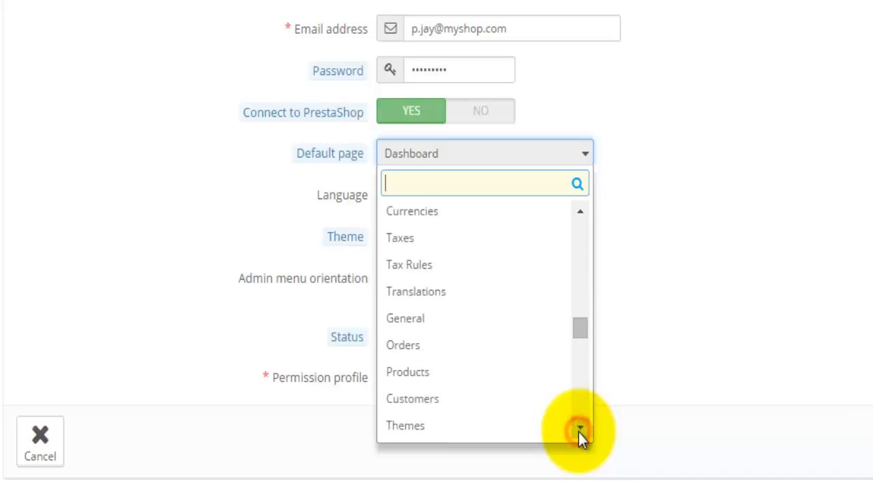
{"action": "left_click", "coordinate": [579, 433]}
{"action": "left_click", "coordinate": [578, 432]}
{"action": "left_click", "coordinate": [578, 432]}
{"action": "left_click", "coordinate": [579, 432]}
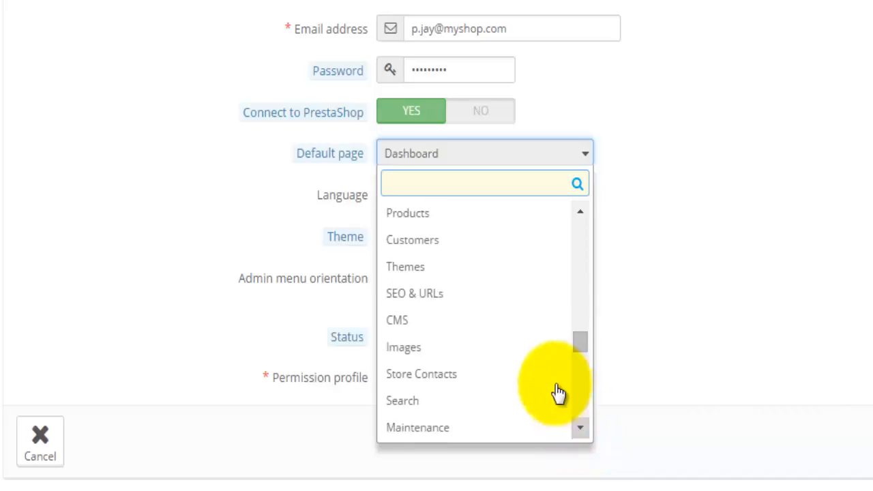
{"action": "left_click", "coordinate": [453, 276]}
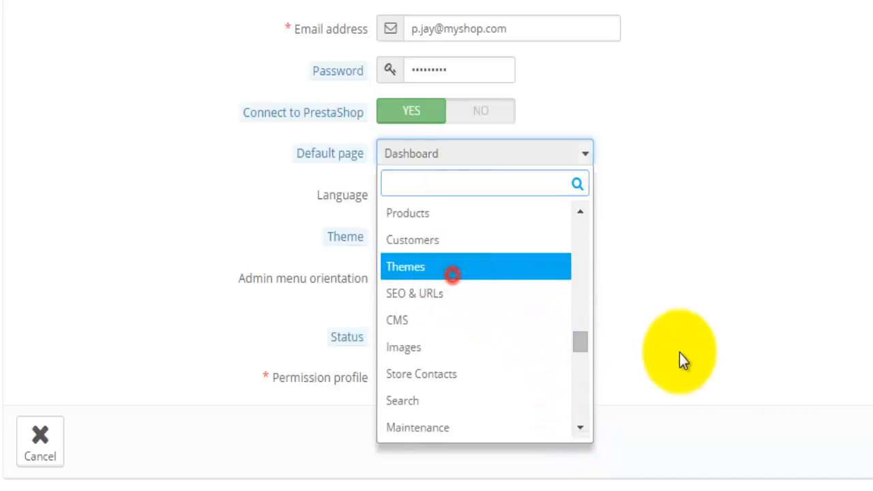
{"action": "left_click", "coordinate": [704, 352]}
- Keep English as the interface language and the default admin theme
{"action": "left_click", "coordinate": [501, 202]}
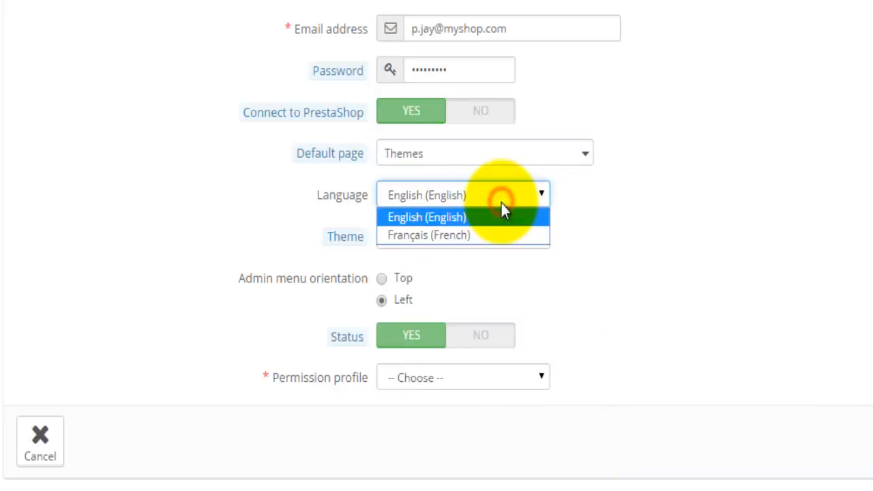
{"action": "left_click", "coordinate": [452, 196]}
{"action": "left_click", "coordinate": [460, 239]}
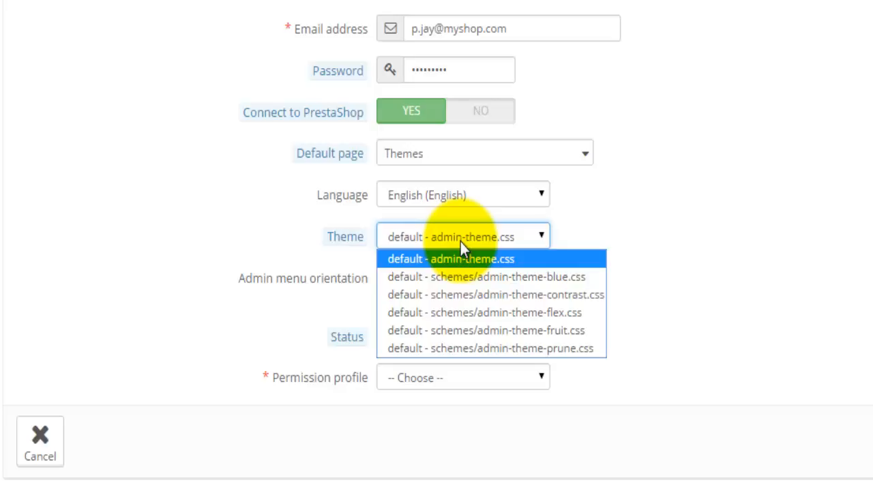
{"action": "left_click", "coordinate": [784, 233]}
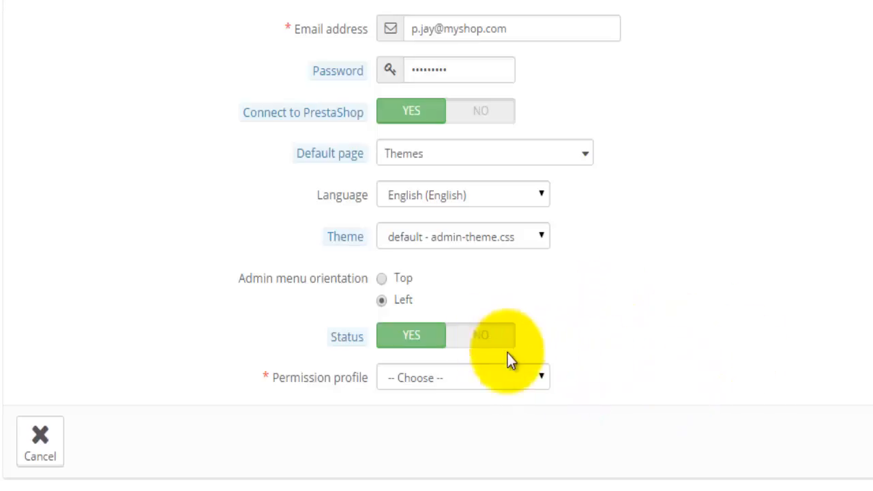
- Assign the Web developer permission profile and save the new employee
{"action": "left_click", "coordinate": [481, 381]}
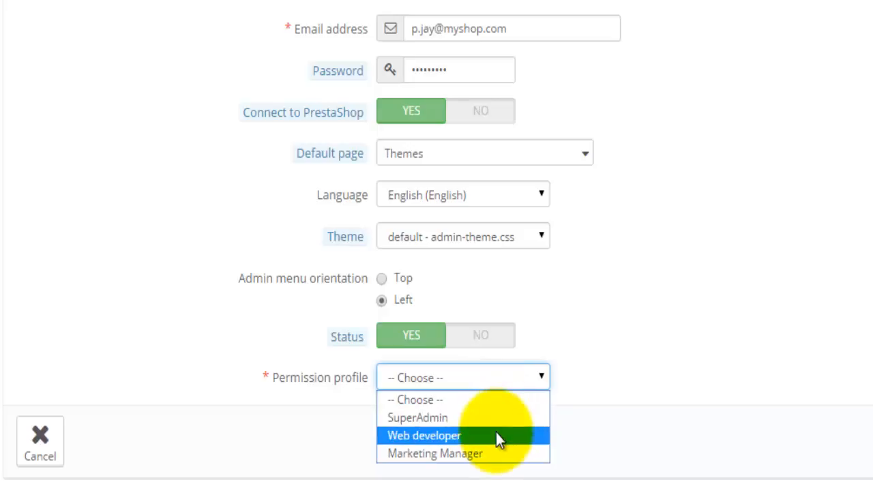
{"action": "left_click", "coordinate": [457, 435]}
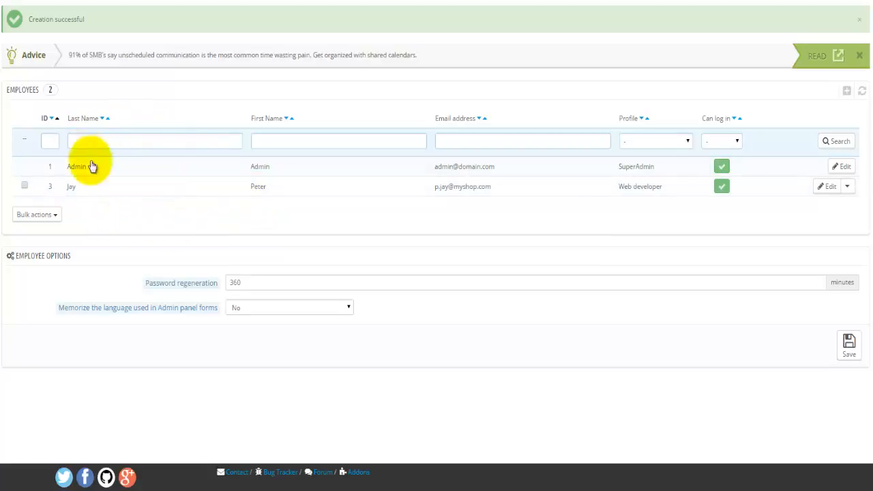
{"action": "left_click", "coordinate": [34, 142]}
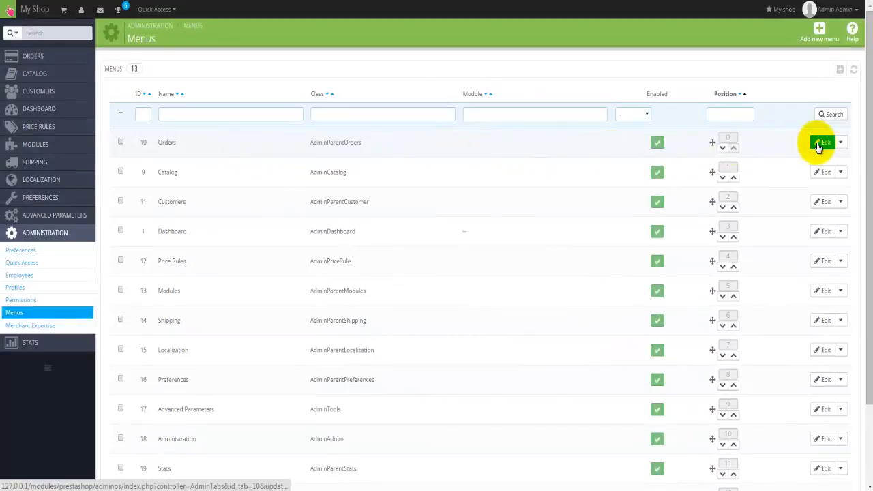
- Open the Orders menu entry, inspect its Name and Class fields, and cancel unchanged
{"action": "left_click", "coordinate": [819, 146]}
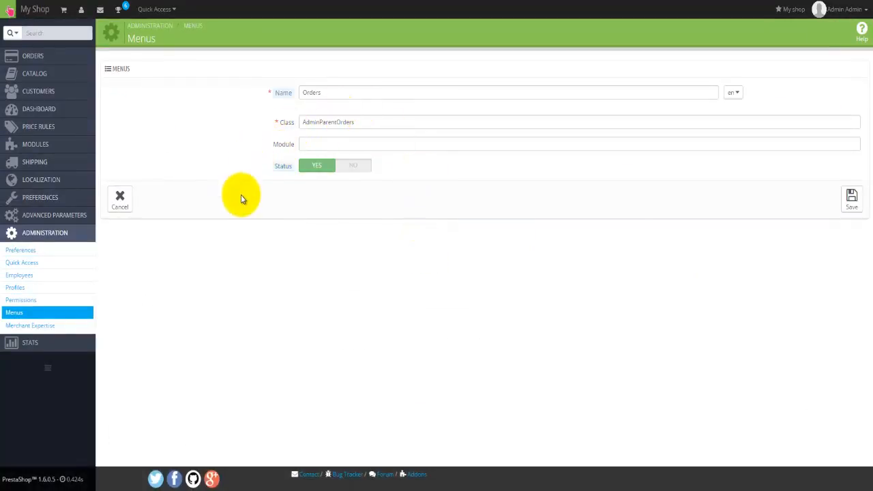
{"action": "left_click", "coordinate": [318, 91]}
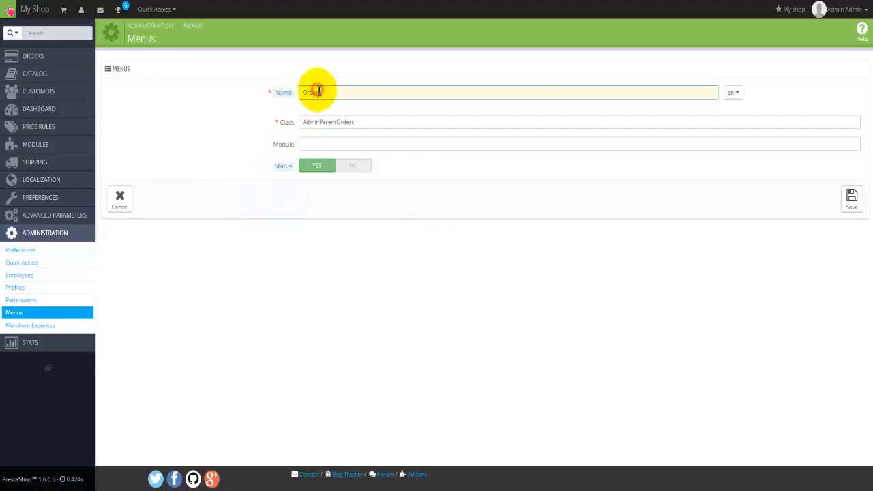
{"action": "left_click", "coordinate": [314, 123]}
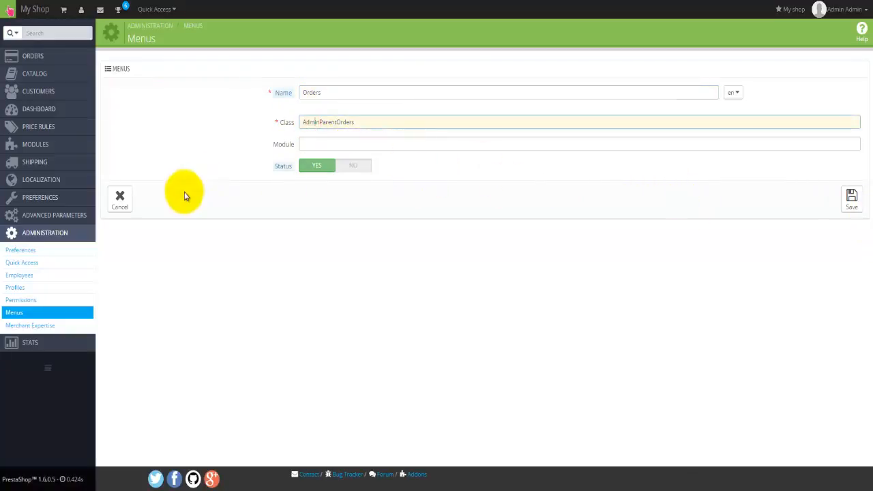
{"action": "left_click", "coordinate": [121, 196]}
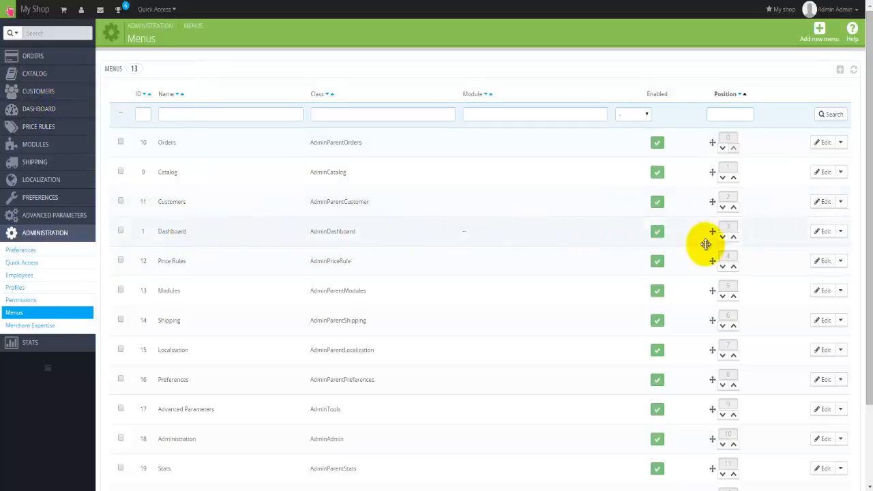
- Drag Dashboard above Orders to position 0 and reload the Menus list
{"action": "left_click_drag", "start_coordinate": [706, 244], "coordinate": [714, 143]}
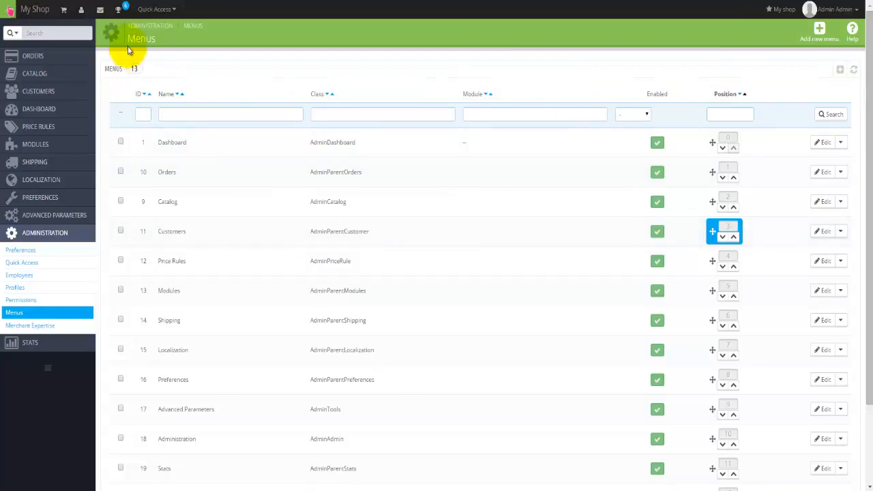
{"action": "left_click", "coordinate": [464, 266]}
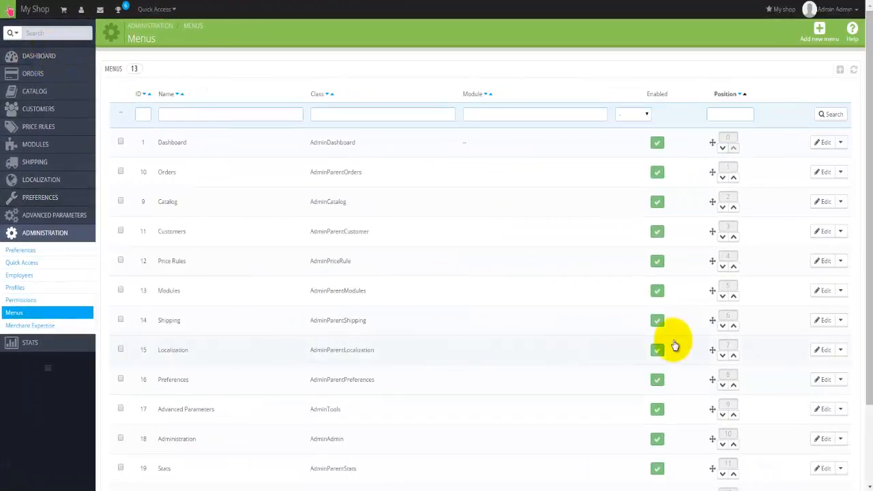
{"action": "scroll", "coordinate": [668, 358], "scroll_direction": "down", "scroll_amount": 3}
{"action": "scroll", "coordinate": [456, 371], "scroll_direction": "up", "scroll_amount": 2}
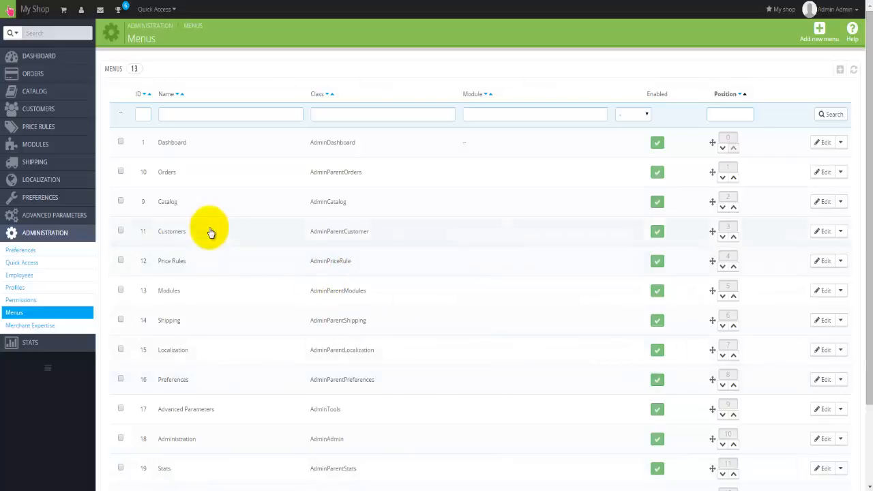
{"action": "mouse_move", "coordinate": [67, 216]}
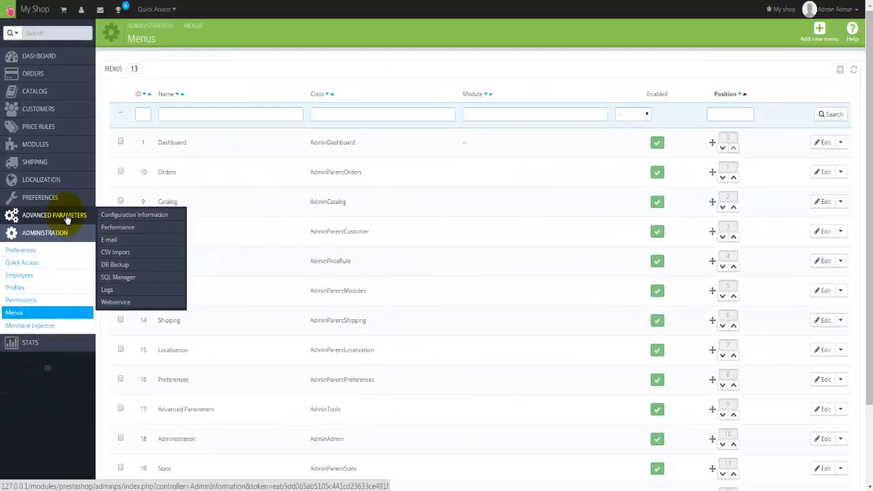
- Open E-mail settings, check the test address field, and keep Customer service as recipient
{"action": "left_click", "coordinate": [177, 91]}
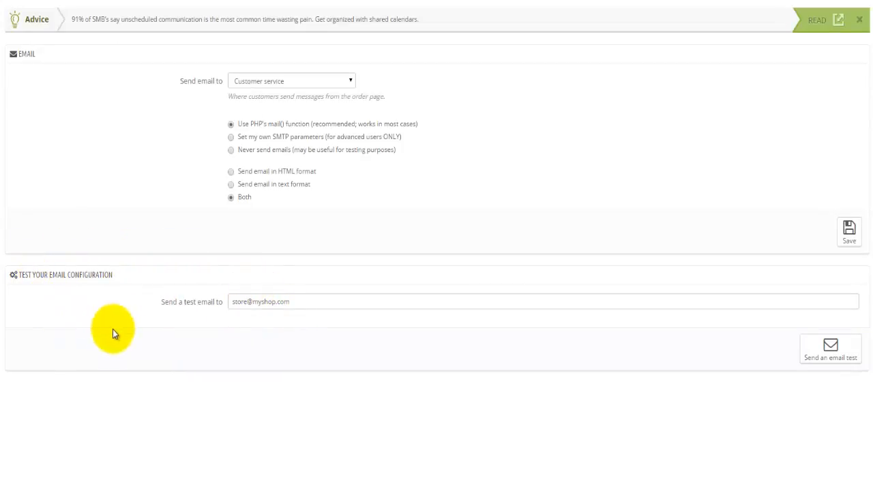
{"action": "left_click", "coordinate": [258, 305]}
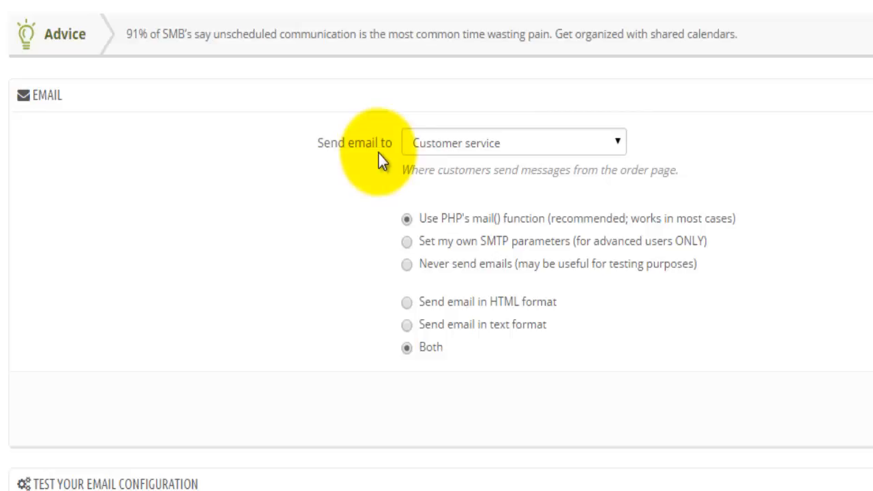
{"action": "left_click", "coordinate": [528, 143]}
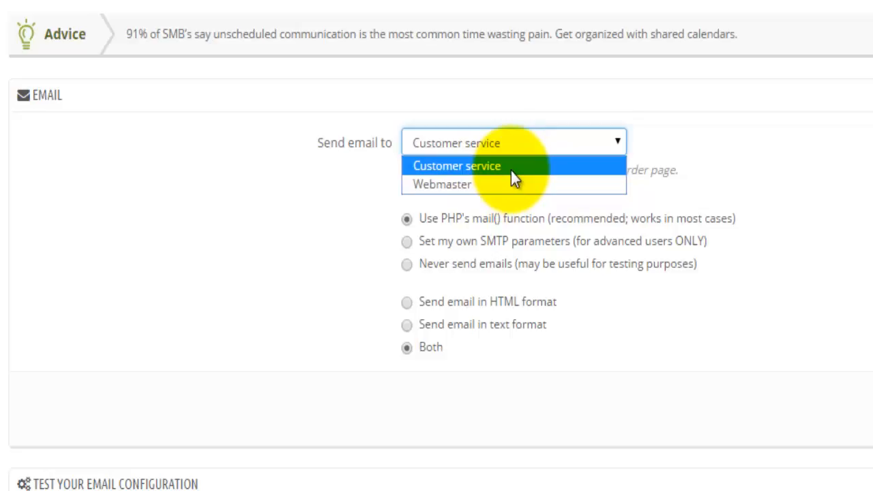
{"action": "left_click", "coordinate": [581, 173]}
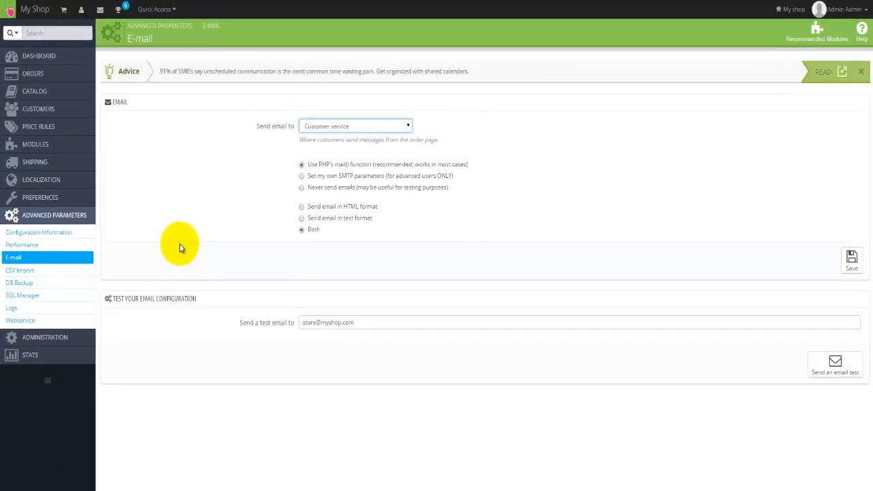
- Import the Australia localization pack, also changing the tax display behaviour for groups
{"action": "left_click", "coordinate": [44, 179]}
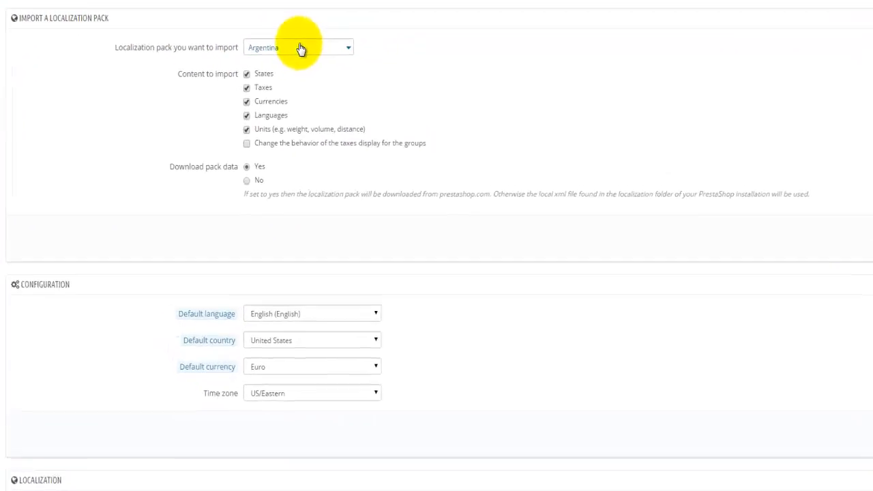
{"action": "left_click", "coordinate": [293, 51]}
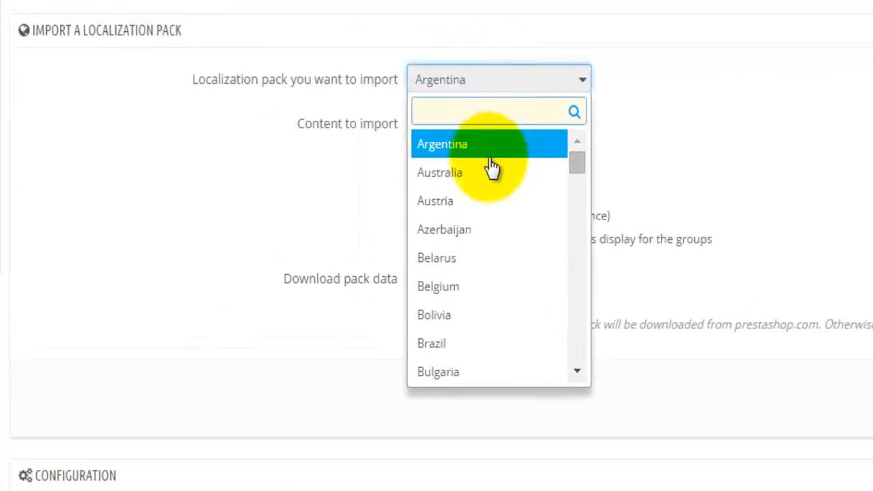
{"action": "left_click", "coordinate": [463, 180]}
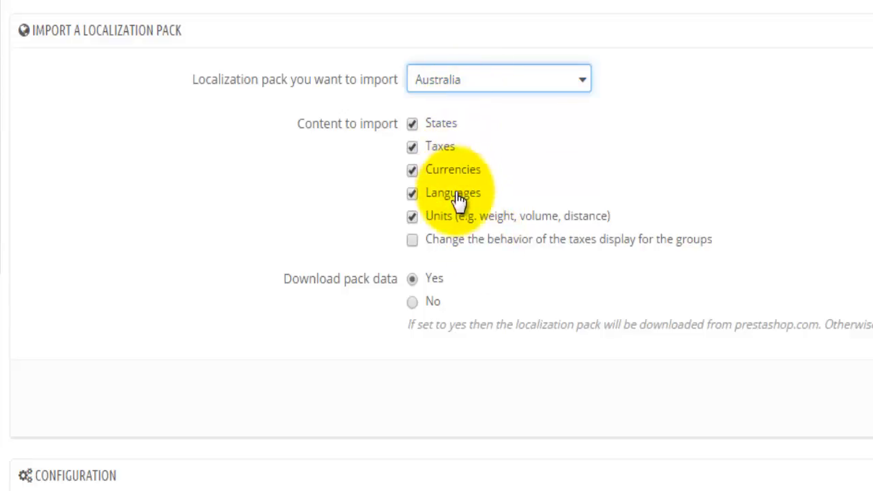
{"action": "left_click", "coordinate": [440, 251]}
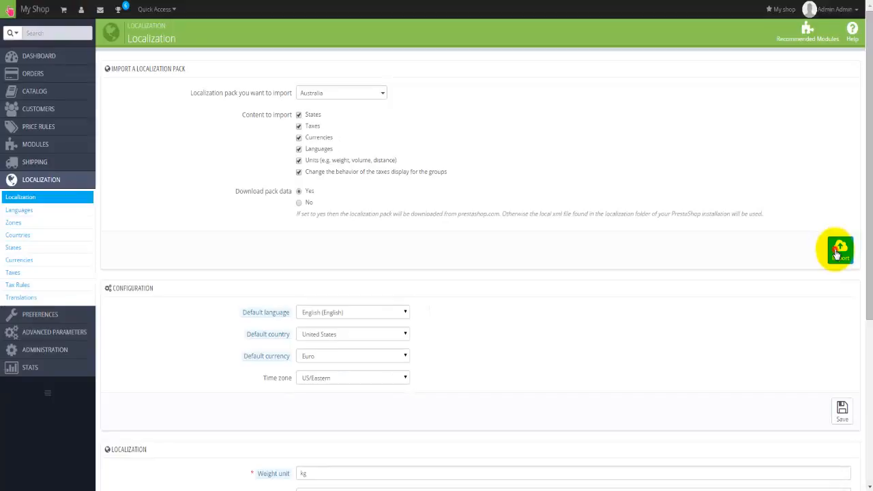
{"action": "left_click", "coordinate": [838, 254]}
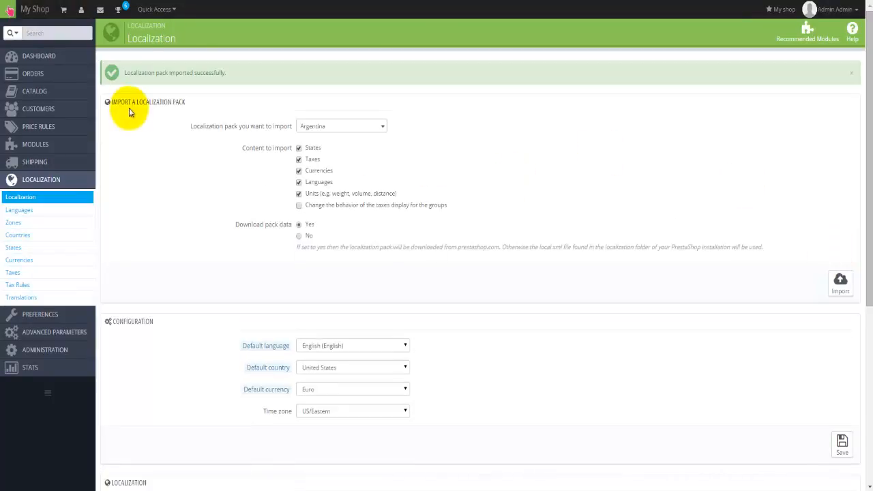
- Keep English as default language and set Australia as default country and Dollar as currency
{"action": "scroll", "coordinate": [197, 217], "scroll_direction": "down", "scroll_amount": 1}
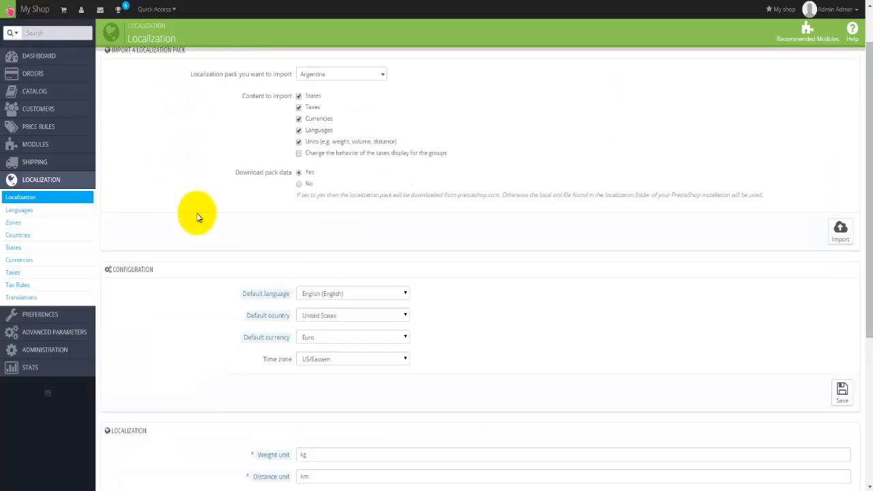
{"action": "scroll", "coordinate": [197, 216], "scroll_direction": "down", "scroll_amount": 2}
{"action": "scroll", "coordinate": [197, 216], "scroll_direction": "down", "scroll_amount": 1}
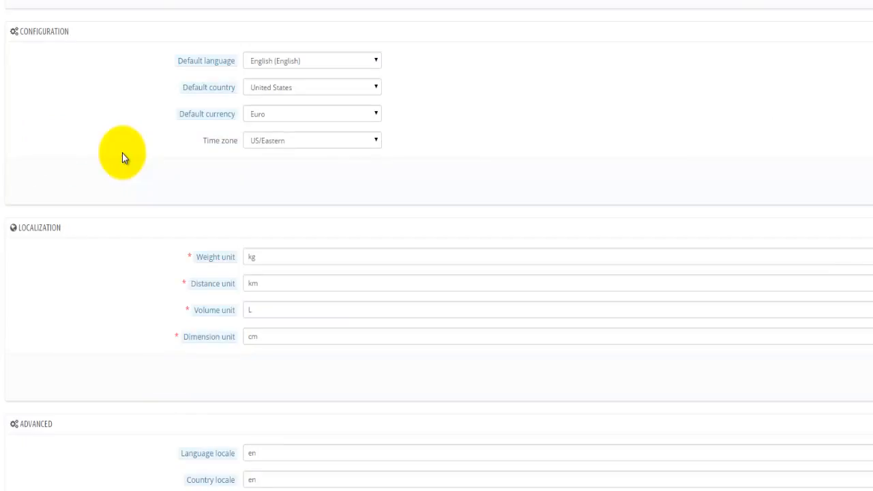
{"action": "left_click", "coordinate": [393, 76]}
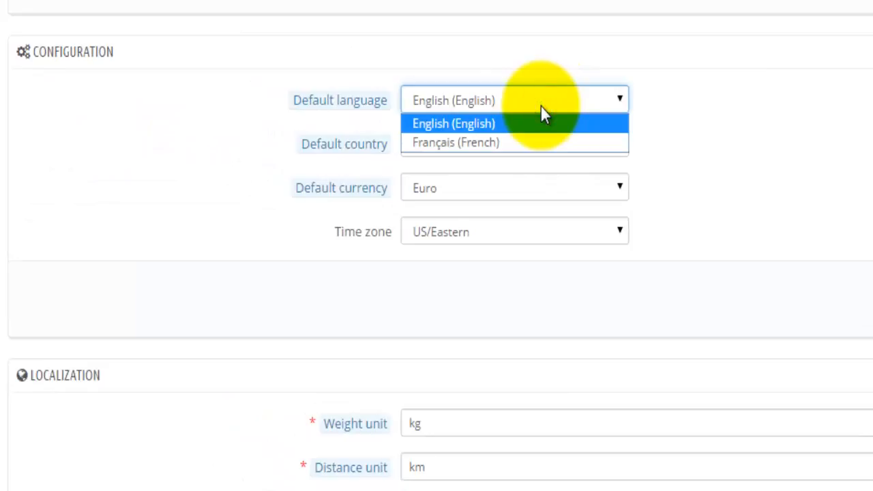
{"action": "left_click", "coordinate": [541, 107]}
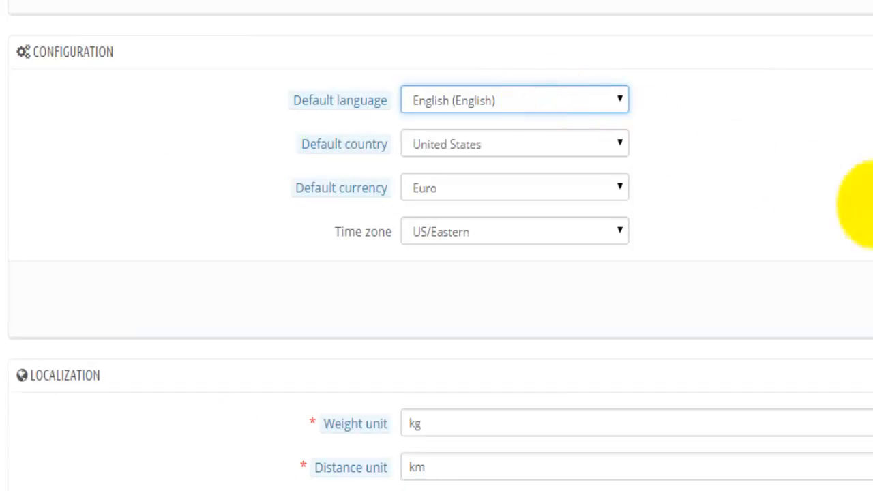
{"action": "left_click", "coordinate": [575, 150]}
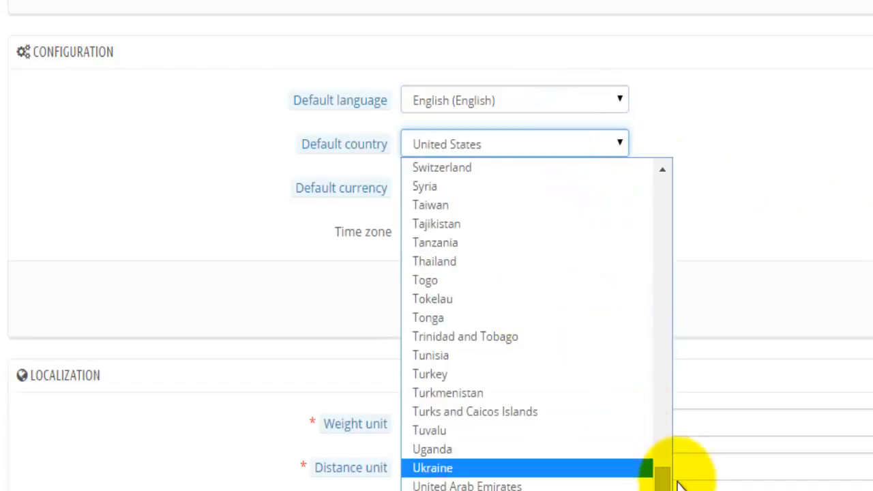
{"action": "left_click_drag", "start_coordinate": [665, 476], "coordinate": [661, 147]}
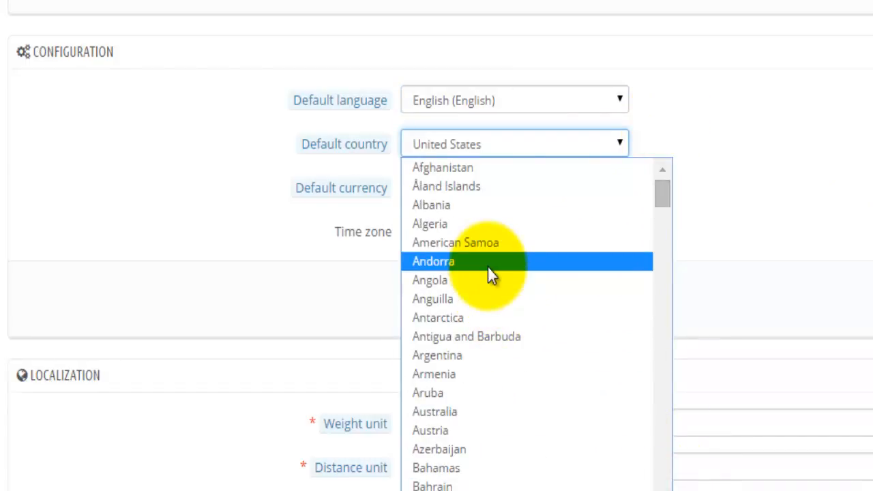
{"action": "left_click", "coordinate": [462, 411]}
{"action": "left_click", "coordinate": [733, 289]}
{"action": "left_click", "coordinate": [514, 188]}
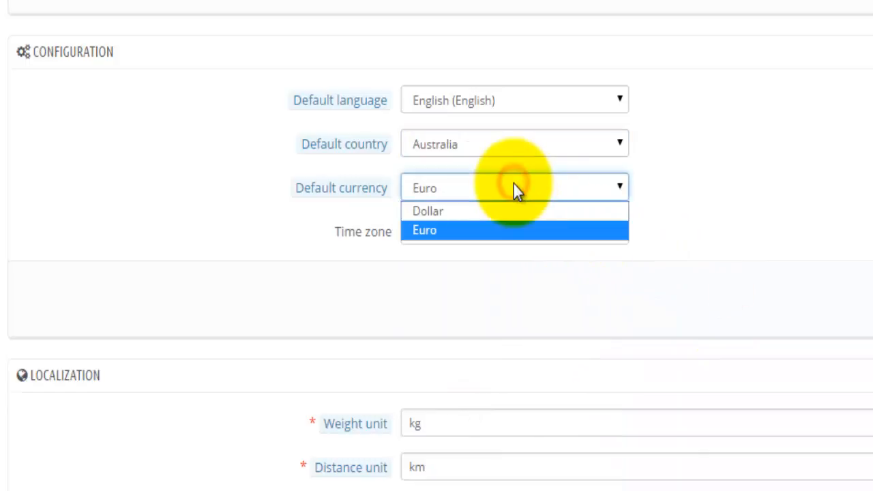
{"action": "left_click", "coordinate": [471, 212]}
- Set the time zone to NZ and save the localization configuration
{"action": "left_click", "coordinate": [619, 234]}
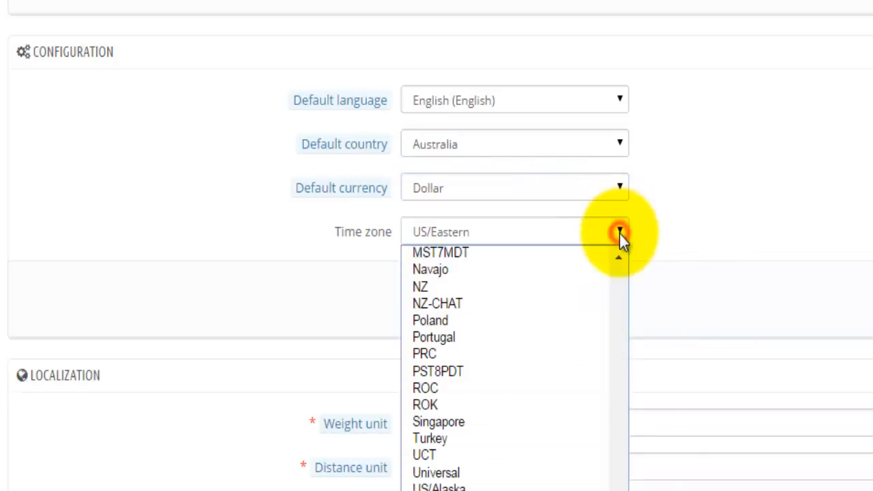
{"action": "scroll", "coordinate": [535, 474], "scroll_direction": "up", "scroll_amount": 4}
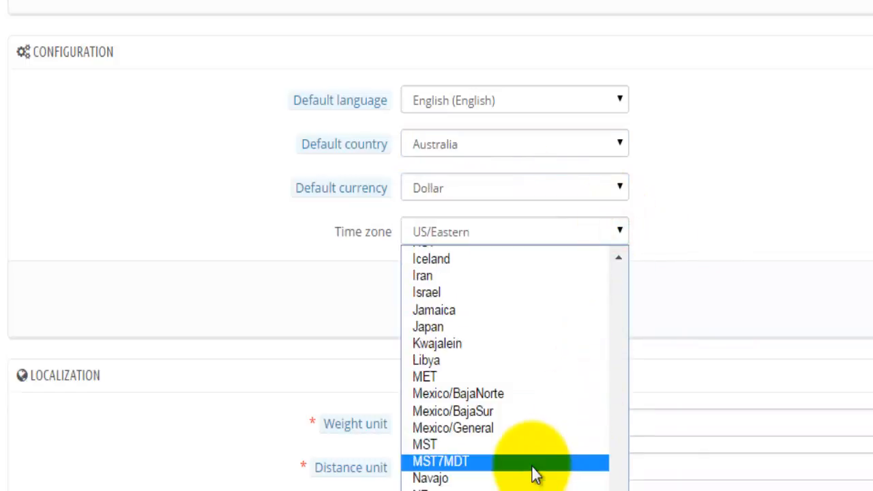
{"action": "scroll", "coordinate": [536, 474], "scroll_direction": "up", "scroll_amount": 15}
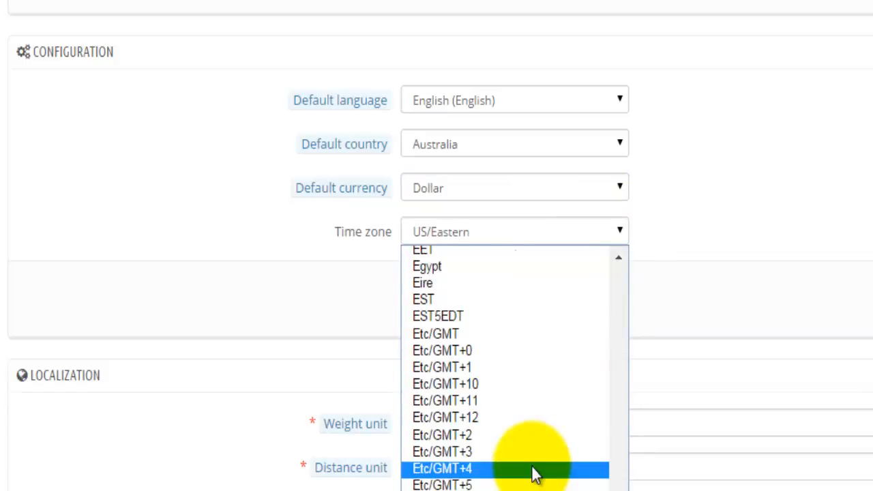
{"action": "scroll", "coordinate": [535, 474], "scroll_direction": "up", "scroll_amount": 13}
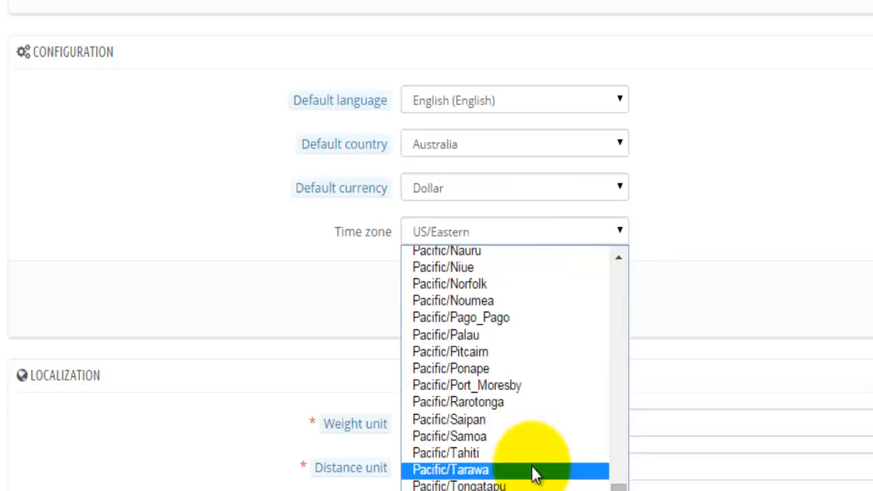
{"action": "scroll", "coordinate": [536, 474], "scroll_direction": "up", "scroll_amount": 4}
{"action": "scroll", "coordinate": [535, 474], "scroll_direction": "up", "scroll_amount": 4}
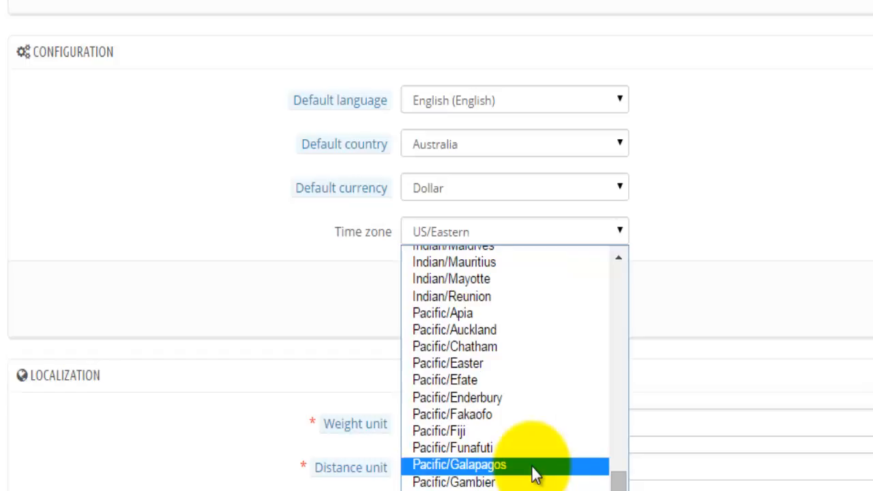
{"action": "scroll", "coordinate": [535, 474], "scroll_direction": "up", "scroll_amount": 4}
{"action": "scroll", "coordinate": [536, 474], "scroll_direction": "down", "scroll_amount": 8}
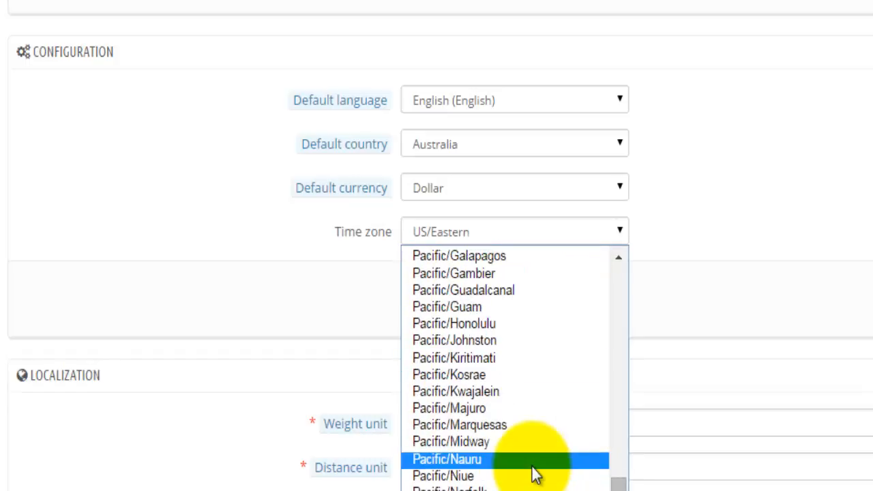
{"action": "scroll", "coordinate": [535, 474], "scroll_direction": "down", "scroll_amount": 4}
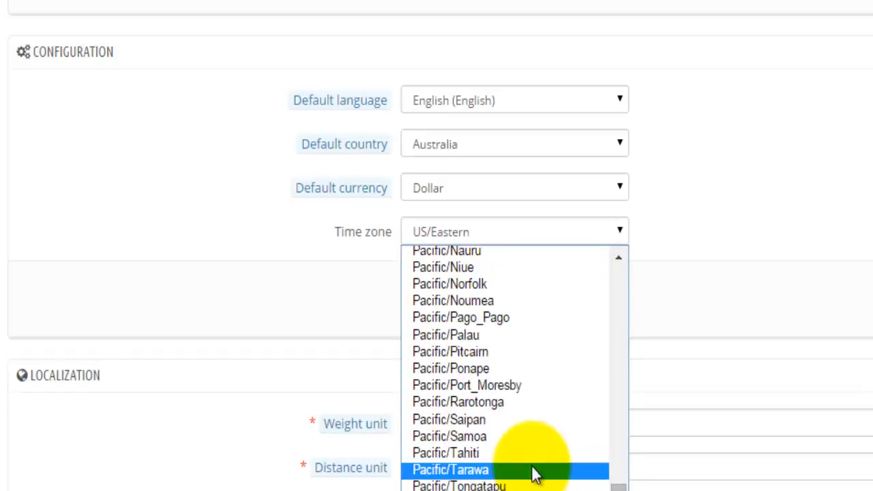
{"action": "scroll", "coordinate": [535, 474], "scroll_direction": "down", "scroll_amount": 4}
{"action": "scroll", "coordinate": [535, 474], "scroll_direction": "down", "scroll_amount": 4}
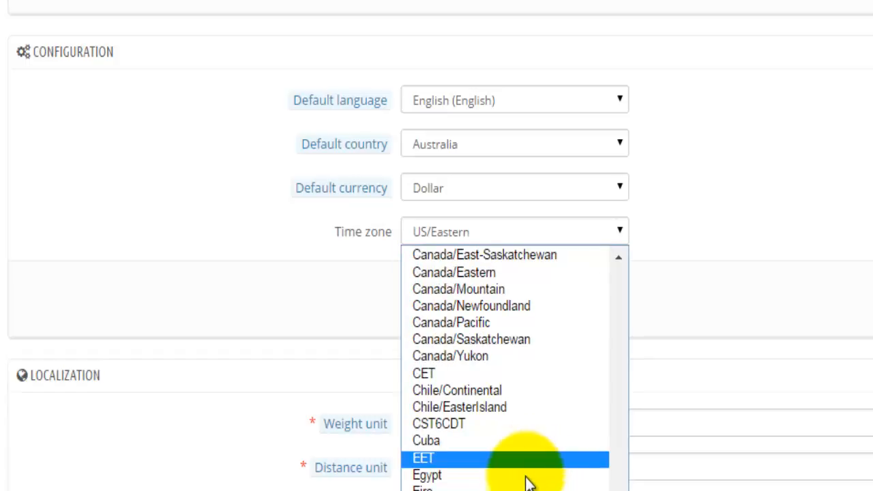
{"action": "scroll", "coordinate": [532, 477], "scroll_direction": "down", "scroll_amount": 8}
{"action": "scroll", "coordinate": [529, 483], "scroll_direction": "down", "scroll_amount": 4}
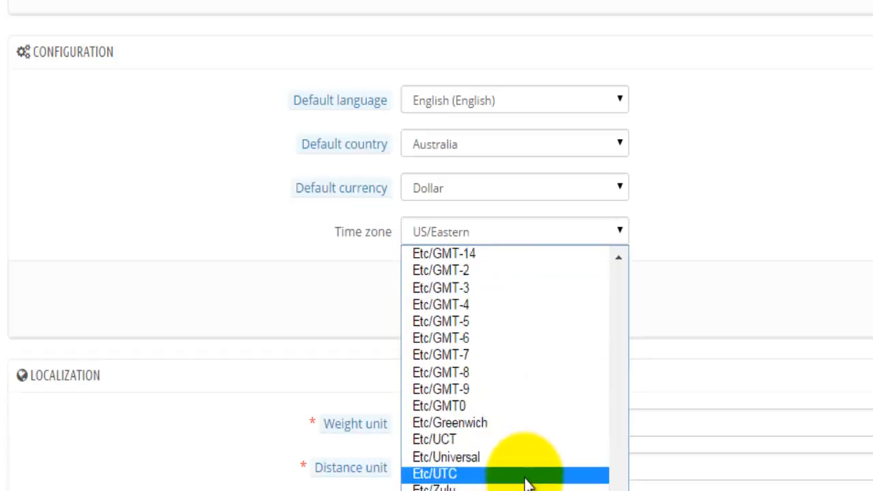
{"action": "scroll", "coordinate": [529, 483], "scroll_direction": "down", "scroll_amount": 4}
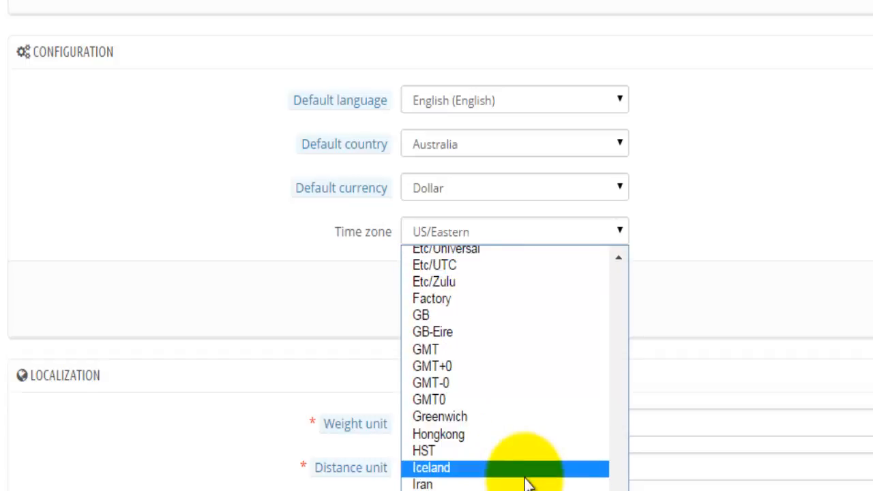
{"action": "scroll", "coordinate": [528, 483], "scroll_direction": "down", "scroll_amount": 4}
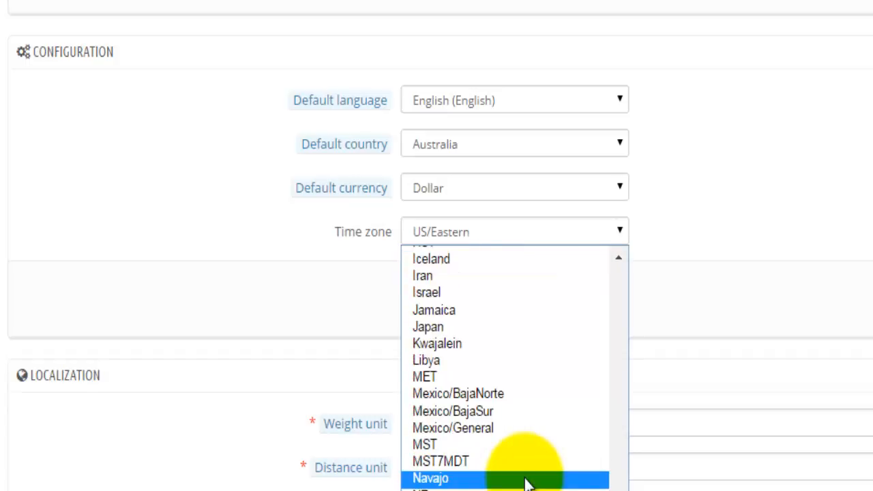
{"action": "scroll", "coordinate": [528, 483], "scroll_direction": "down", "scroll_amount": 4}
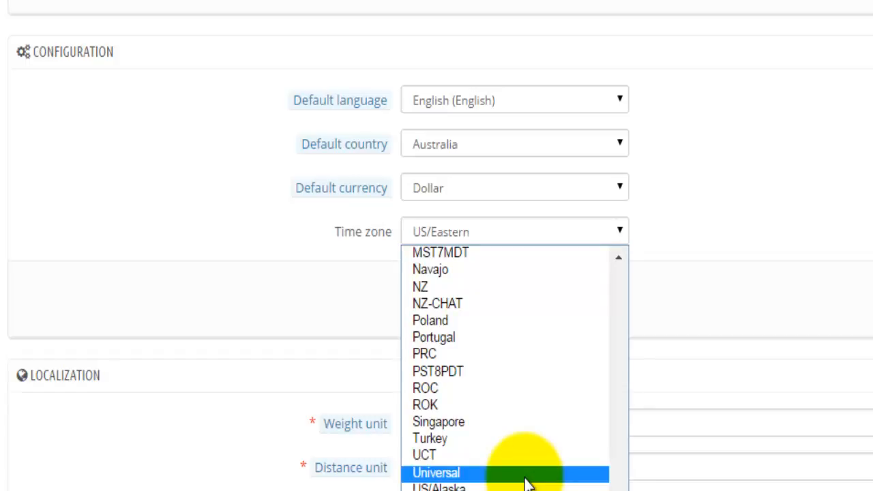
{"action": "scroll", "coordinate": [528, 483], "scroll_direction": "down", "scroll_amount": 4}
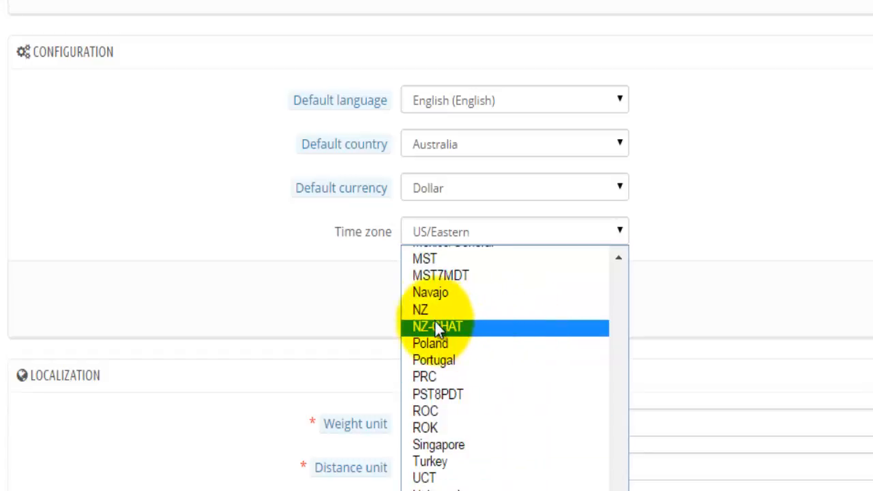
{"action": "left_click", "coordinate": [443, 311]}
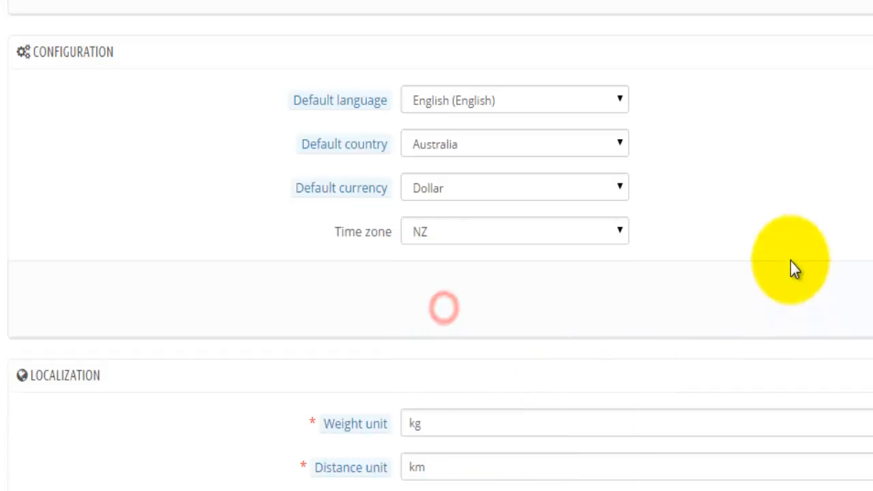
{"action": "left_click", "coordinate": [791, 262]}
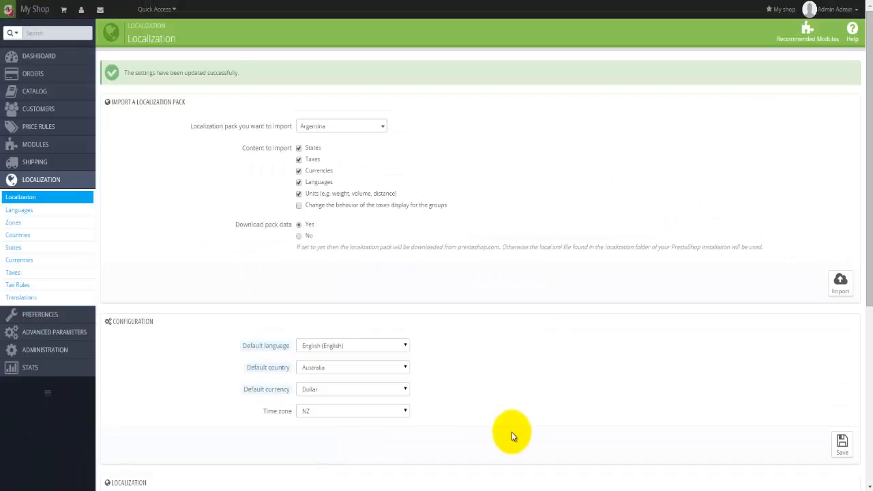
{"action": "scroll", "coordinate": [509, 430], "scroll_direction": "down", "scroll_amount": 3}
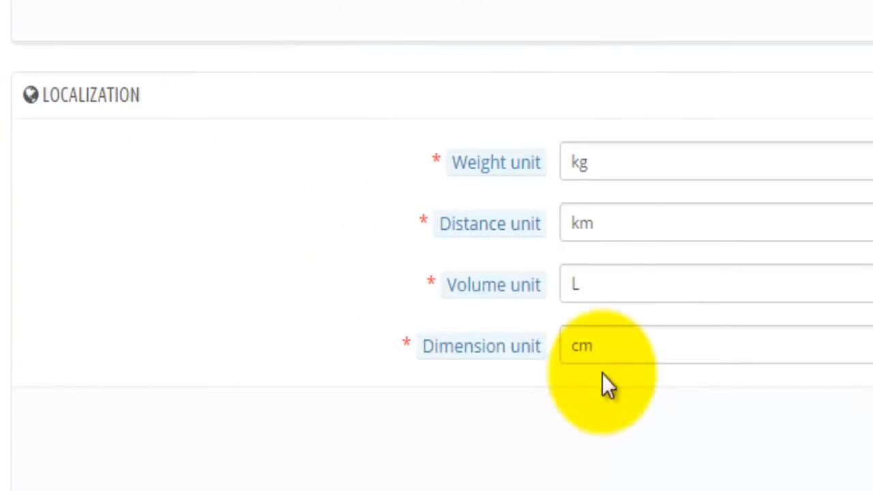
{"action": "left_click", "coordinate": [604, 161]}
{"action": "left_click", "coordinate": [614, 220]}
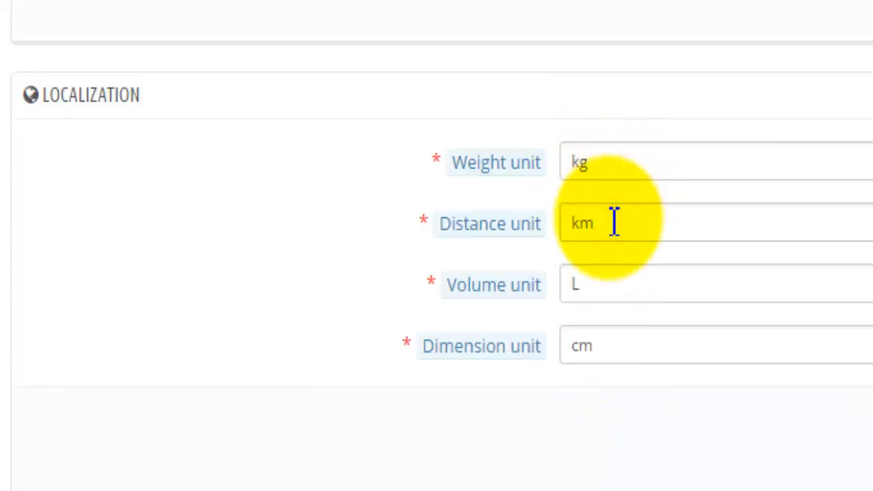
{"action": "left_click", "coordinate": [591, 285]}
{"action": "left_click", "coordinate": [644, 351]}
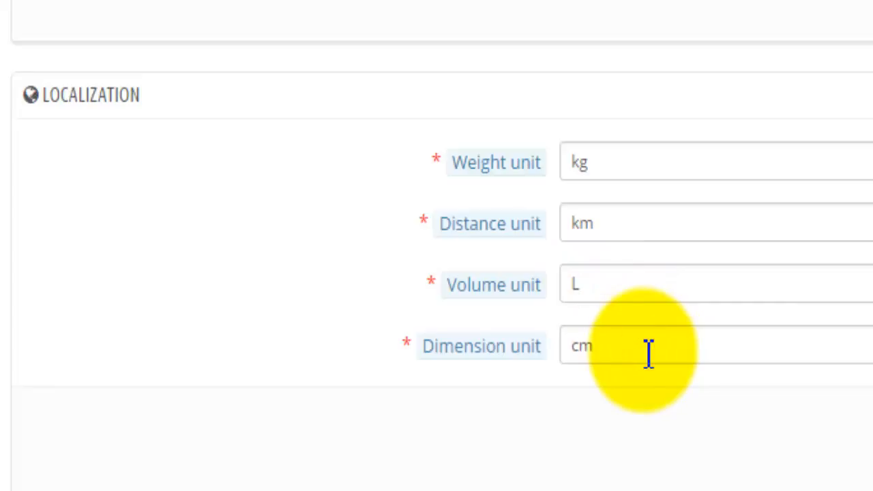
{"action": "left_click", "coordinate": [637, 170]}
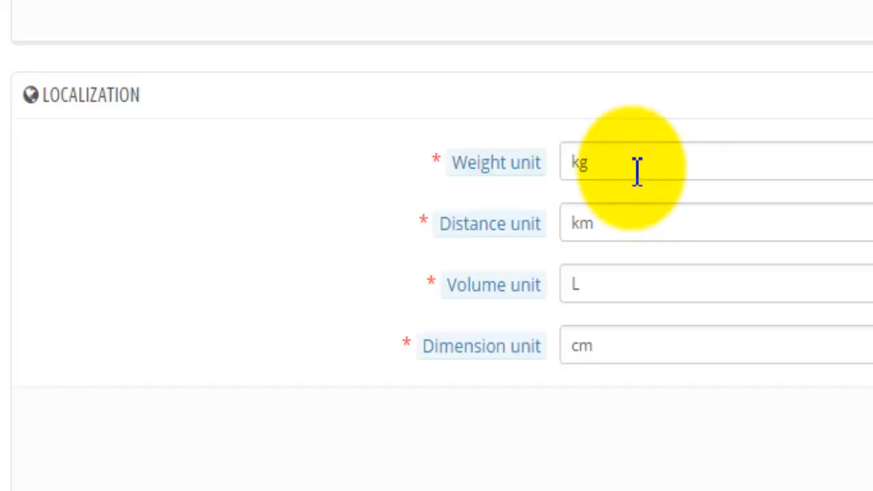
{"action": "left_click", "coordinate": [711, 169]}
{"action": "left_click", "coordinate": [578, 164]}
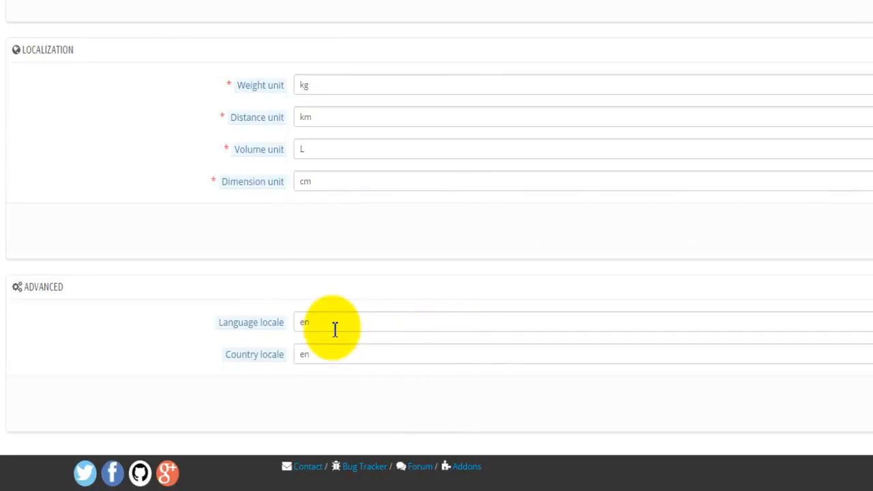
{"action": "left_click", "coordinate": [325, 350]}
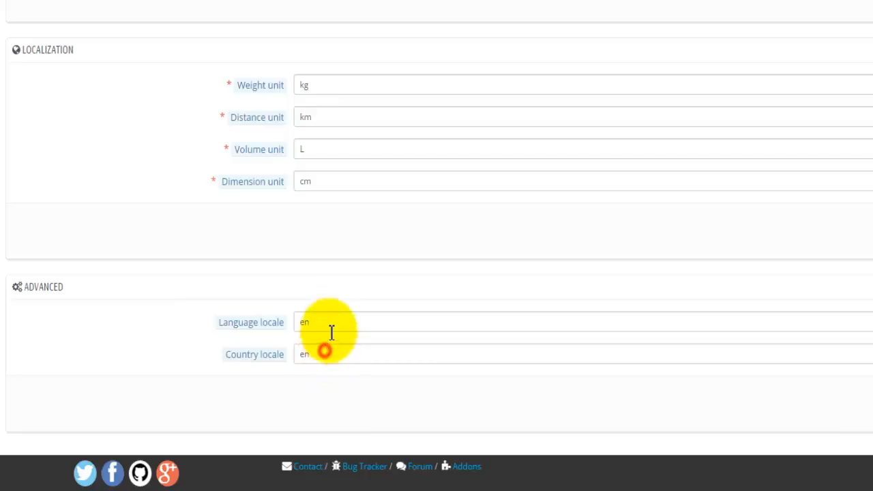
{"action": "left_click", "coordinate": [330, 324]}
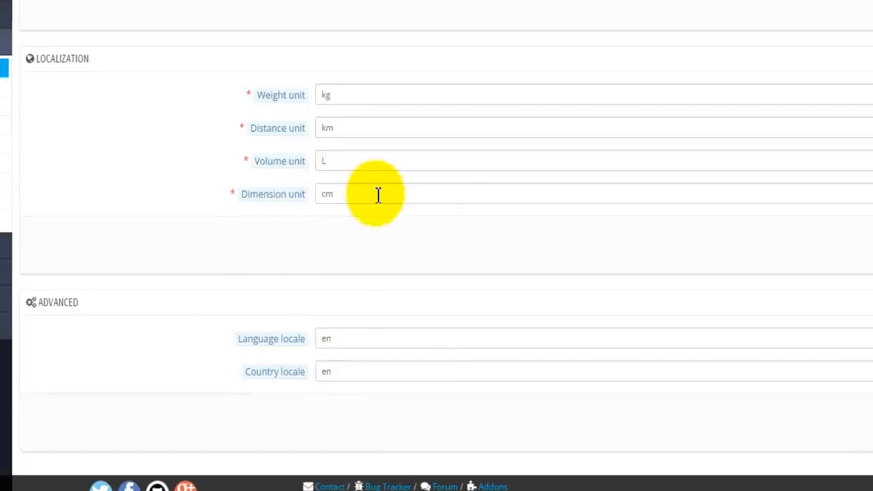
- Begin a new language entry from the Languages list, cancel it unsaved, then view the Zones list
{"action": "left_click", "coordinate": [28, 227]}
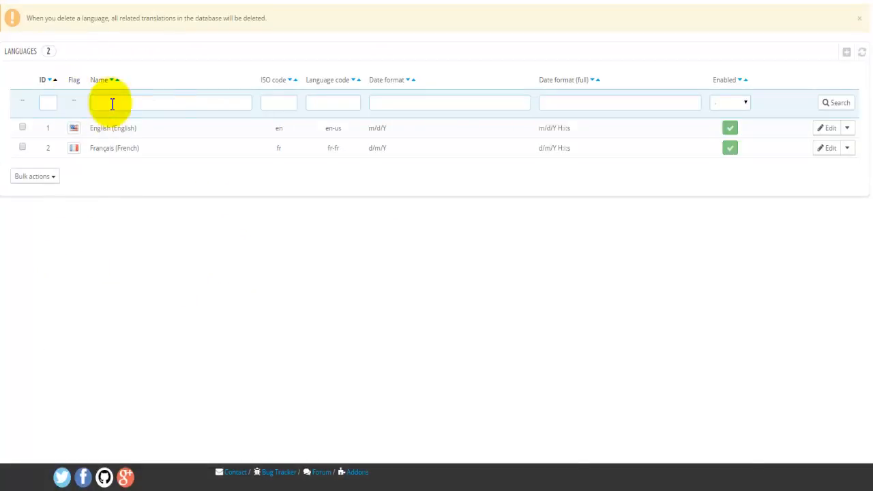
{"action": "left_click", "coordinate": [846, 52]}
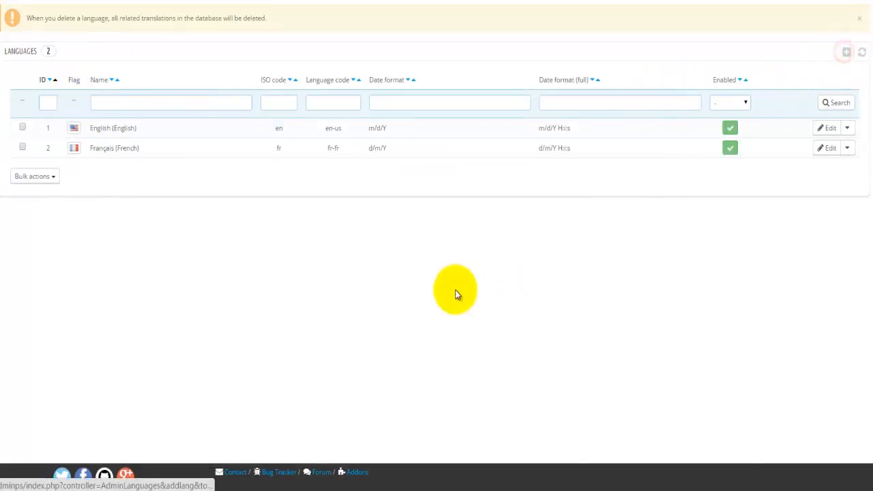
{"action": "left_click", "coordinate": [241, 43]}
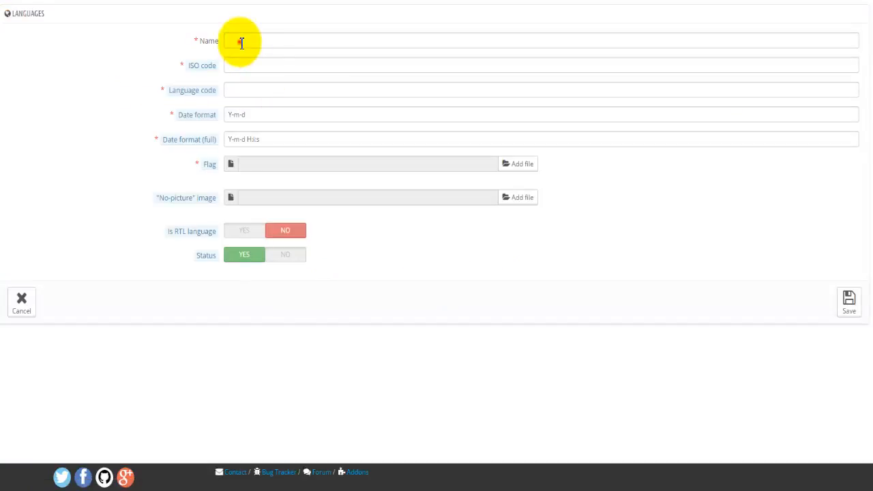
{"action": "left_click", "coordinate": [235, 66]}
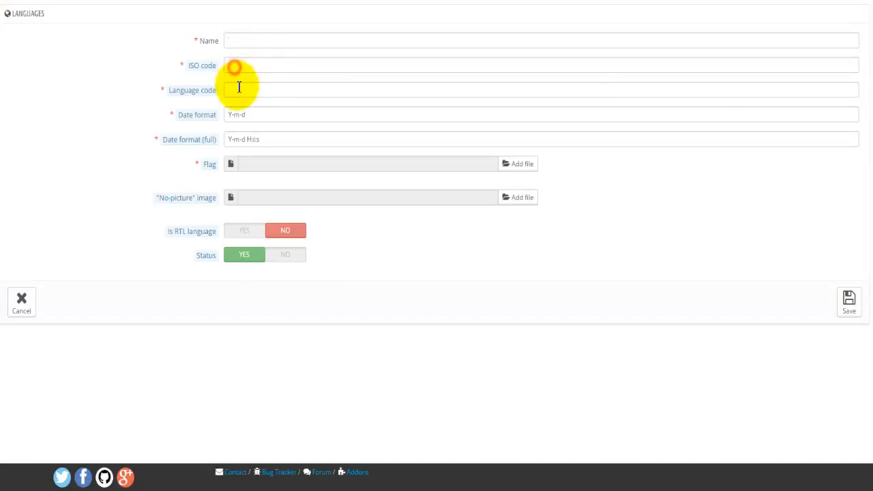
{"action": "left_click", "coordinate": [236, 87]}
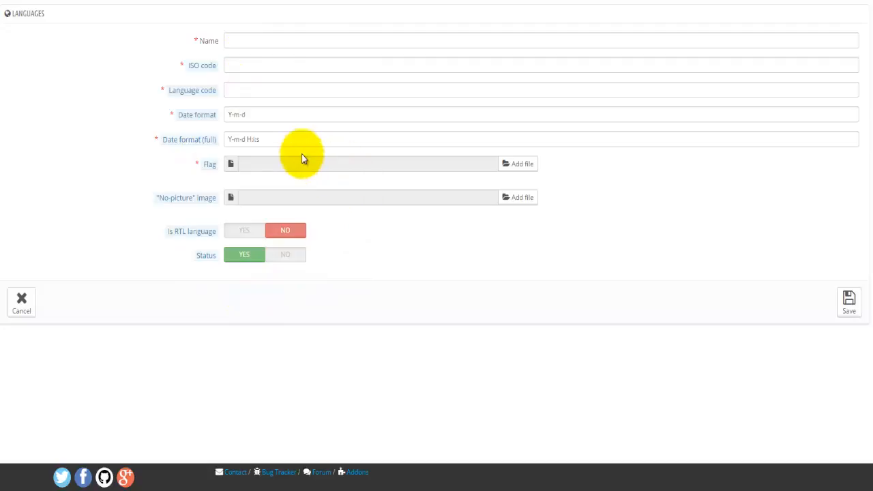
{"action": "mouse_move", "coordinate": [185, 199]}
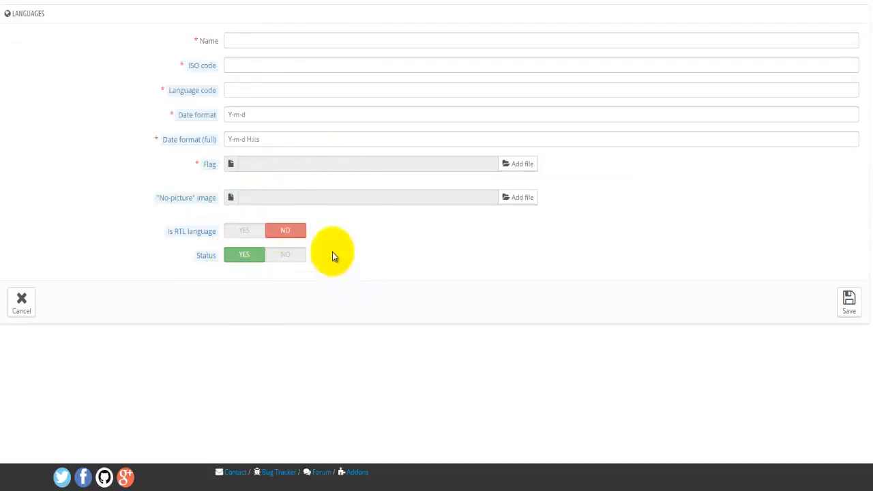
{"action": "left_click", "coordinate": [33, 307]}
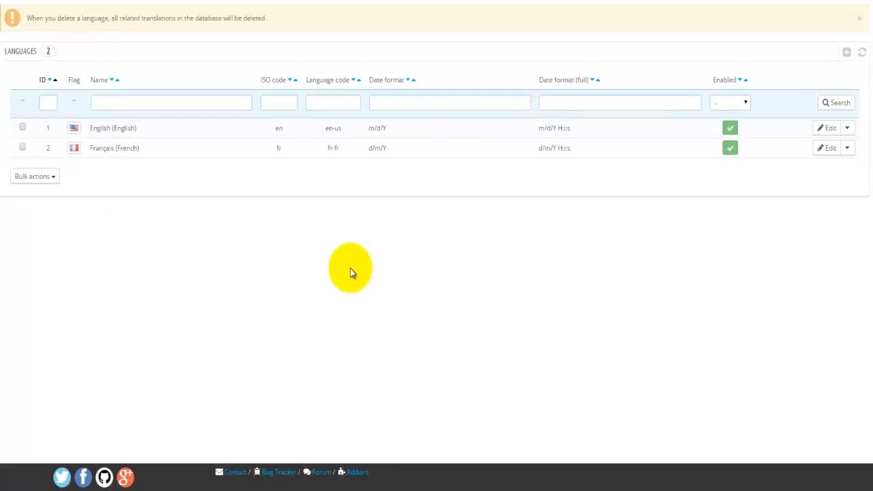
{"action": "left_click", "coordinate": [58, 106]}
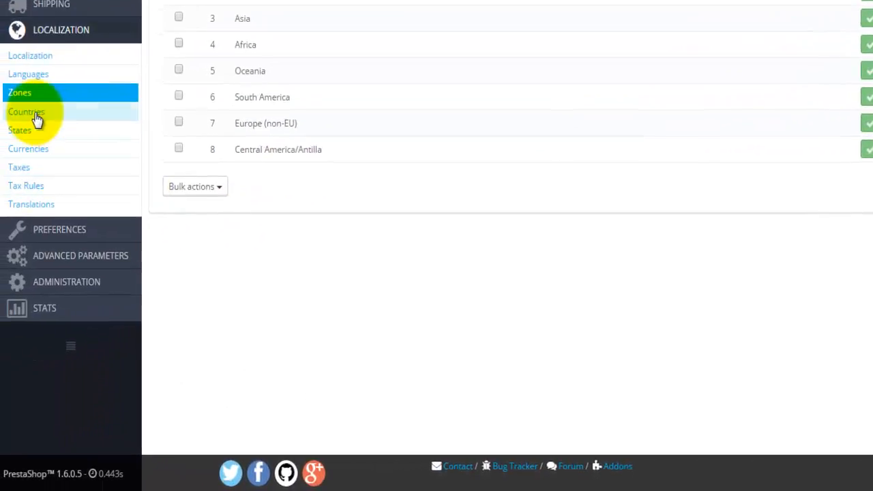
- Scroll through the Countries list, then switch to the States list
{"action": "left_click", "coordinate": [37, 119]}
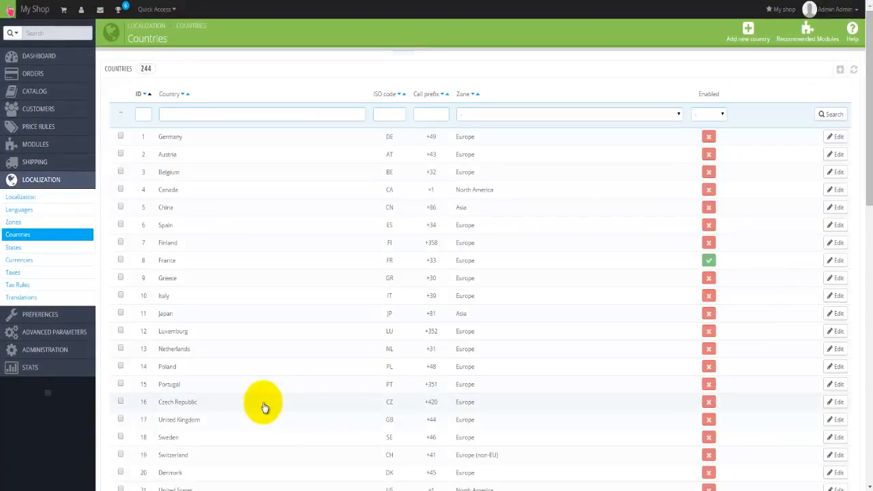
{"action": "scroll", "coordinate": [265, 407], "scroll_direction": "down", "scroll_amount": 3}
{"action": "scroll", "coordinate": [265, 408], "scroll_direction": "up", "scroll_amount": 3}
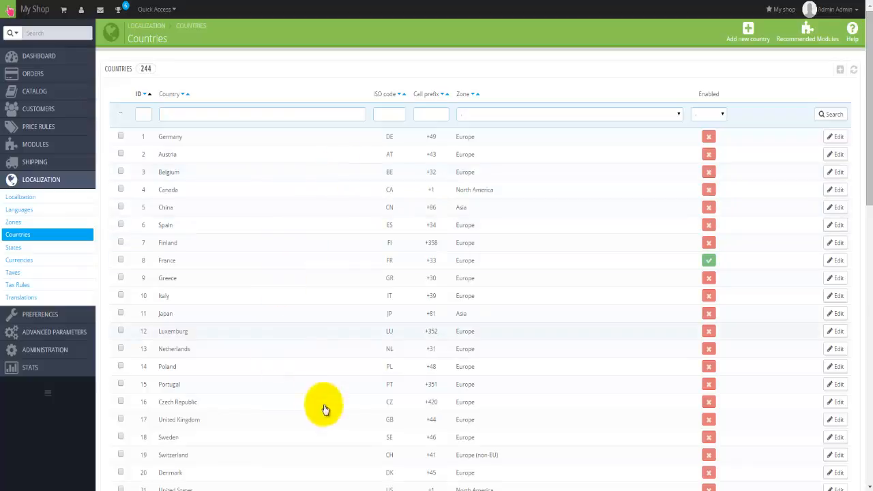
{"action": "scroll", "coordinate": [359, 408], "scroll_direction": "down", "scroll_amount": 5}
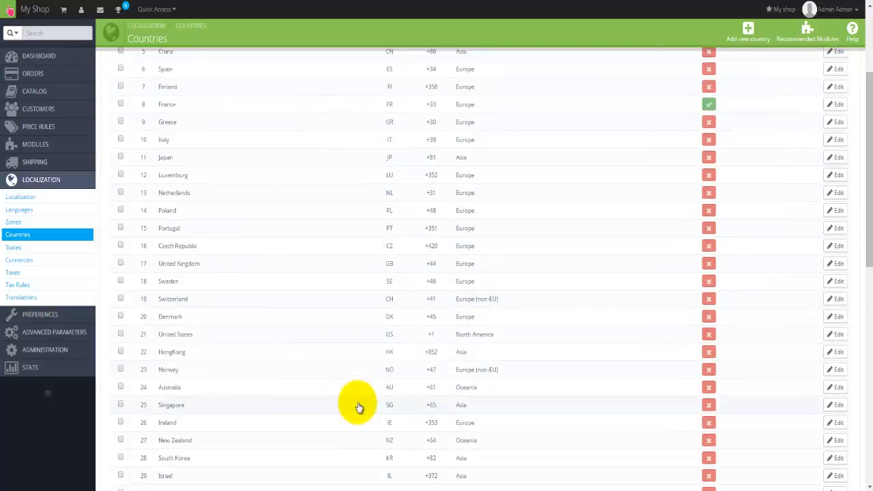
{"action": "scroll", "coordinate": [360, 407], "scroll_direction": "down", "scroll_amount": 3}
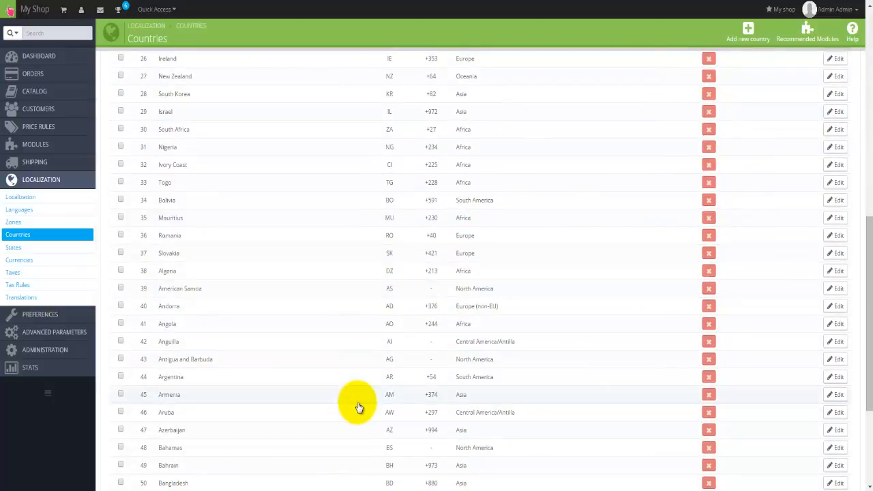
{"action": "scroll", "coordinate": [360, 407], "scroll_direction": "down", "scroll_amount": 1}
{"action": "scroll", "coordinate": [359, 408], "scroll_direction": "down", "scroll_amount": 1}
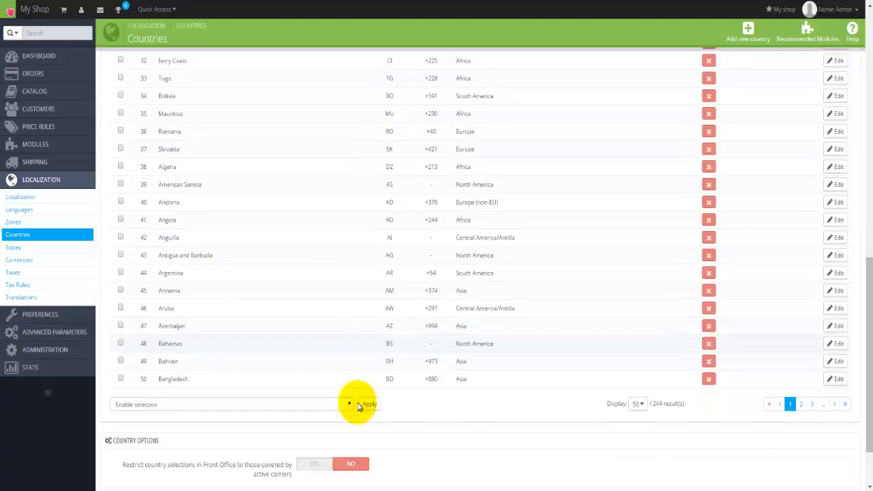
{"action": "scroll", "coordinate": [360, 407], "scroll_direction": "up", "scroll_amount": 9}
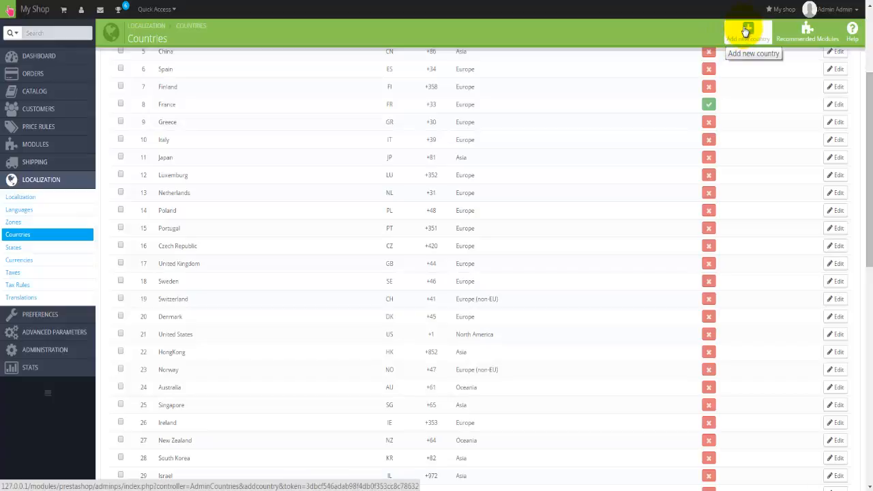
{"action": "left_click", "coordinate": [42, 246]}
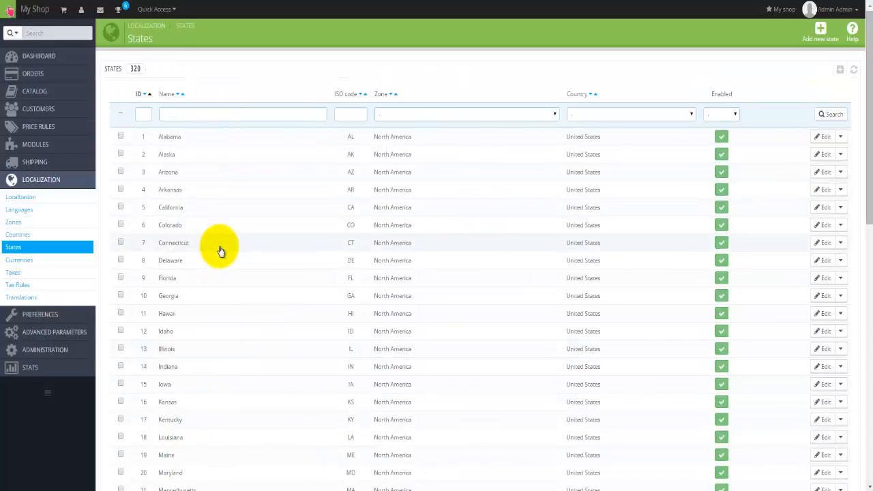
- Filter states by the name Victoria, view its edit page, then go to Currencies
{"action": "scroll", "coordinate": [220, 252], "scroll_direction": "down", "scroll_amount": 4}
{"action": "scroll", "coordinate": [220, 251], "scroll_direction": "up", "scroll_amount": 4}
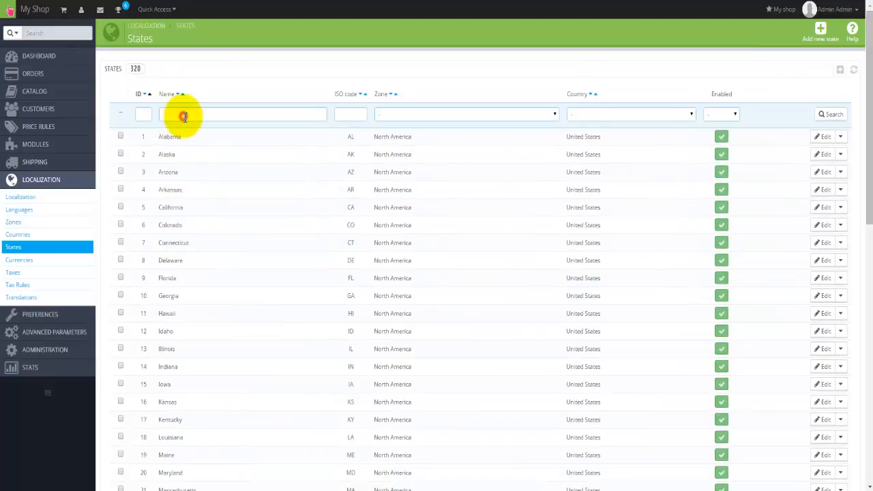
{"action": "left_click", "coordinate": [184, 117]}
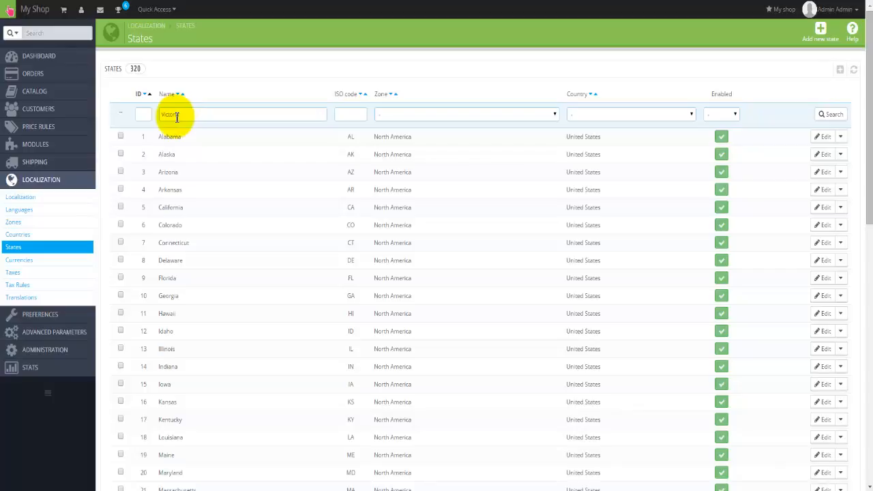
{"action": "key", "text": "Return"}
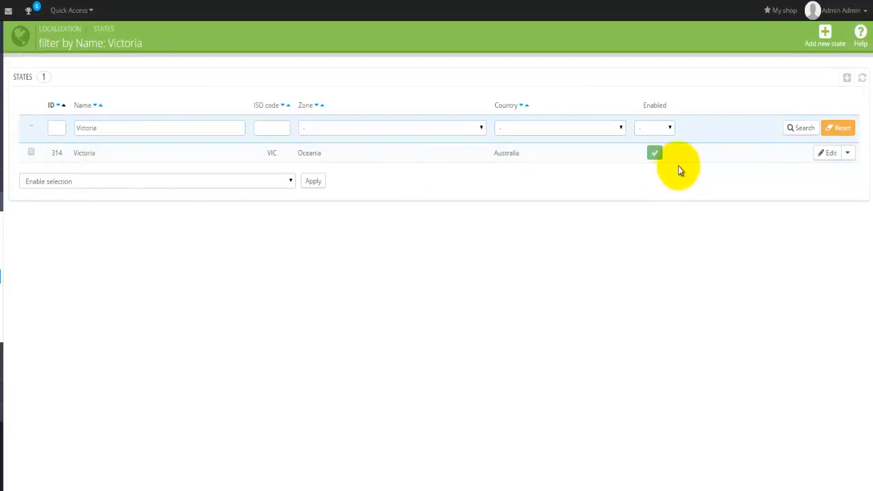
{"action": "left_click", "coordinate": [833, 155]}
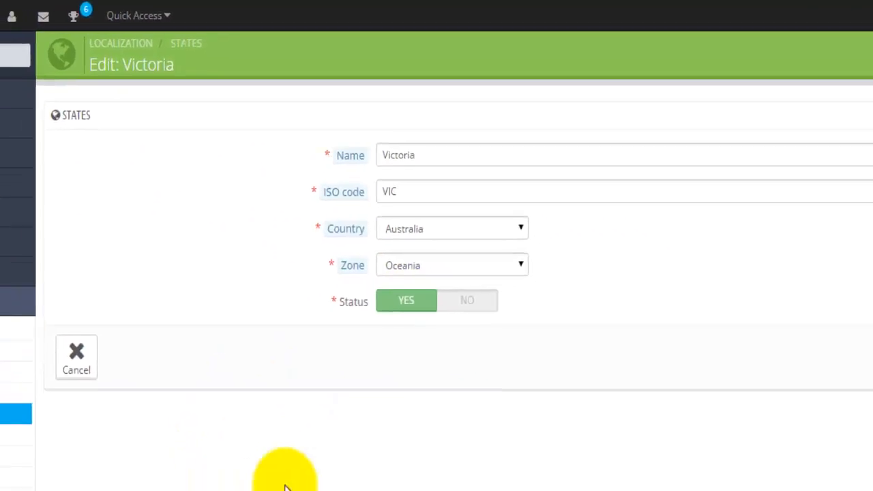
{"action": "left_click", "coordinate": [16, 259]}
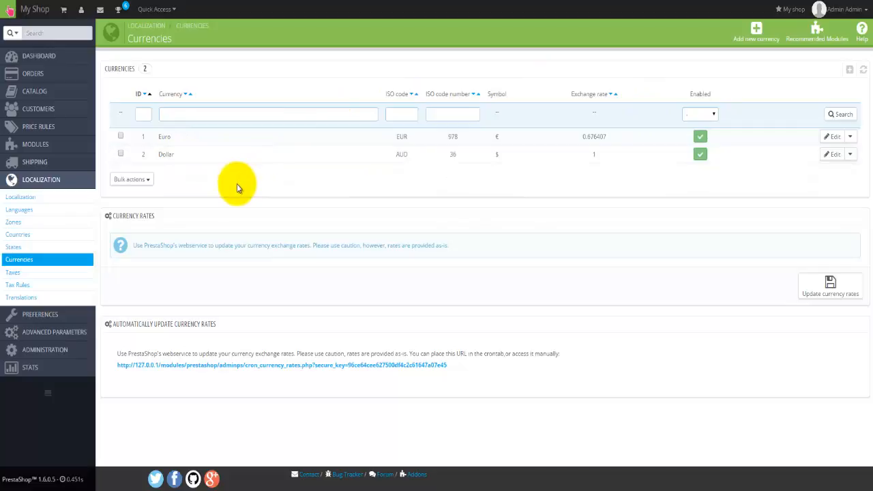
- Go to the Taxes page under Localization to see the GST AU 10% tax
{"action": "left_click", "coordinate": [39, 272]}
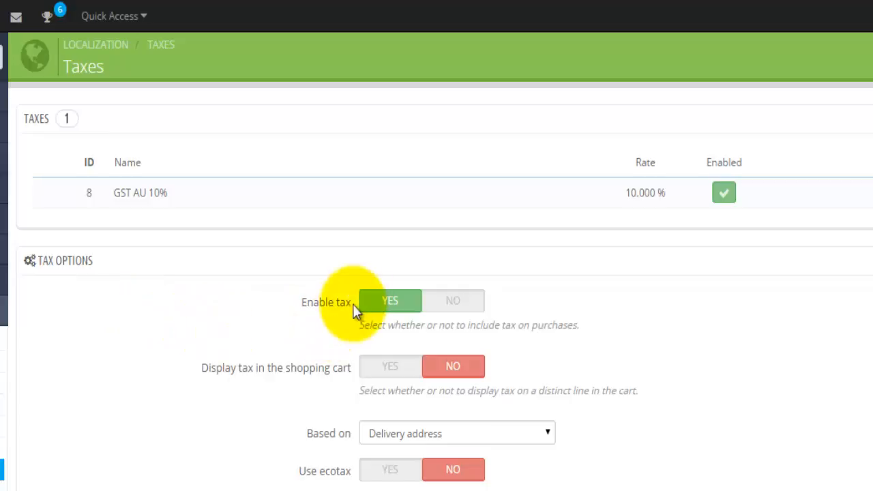
- Display cart tax on its own line, base tax on the invoice address, save, and review Tax Rules
{"action": "left_click", "coordinate": [389, 368]}
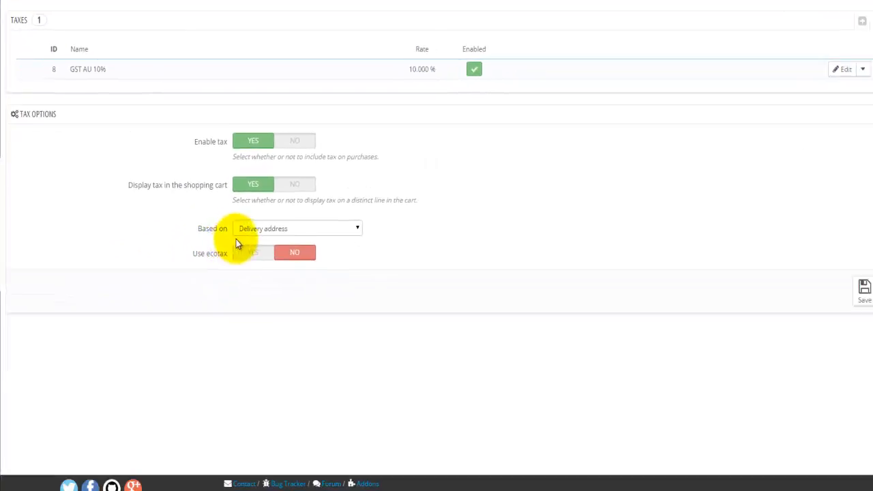
{"action": "left_click", "coordinate": [322, 223]}
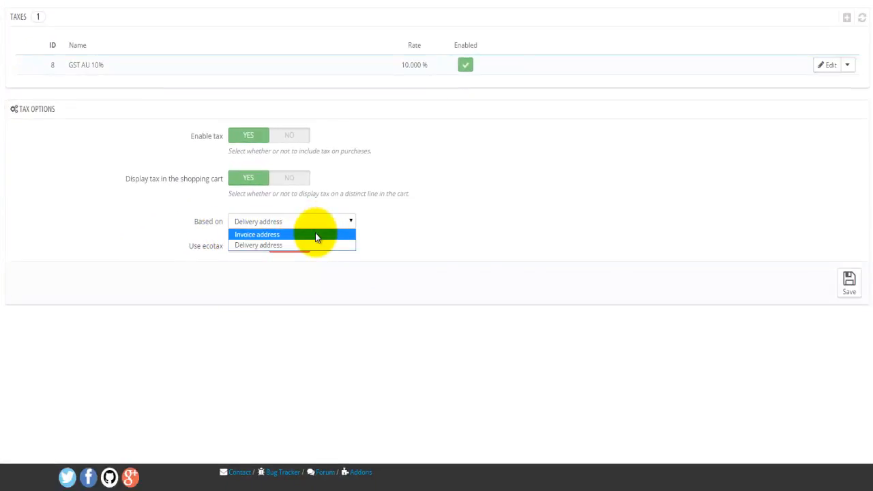
{"action": "left_click", "coordinate": [316, 236]}
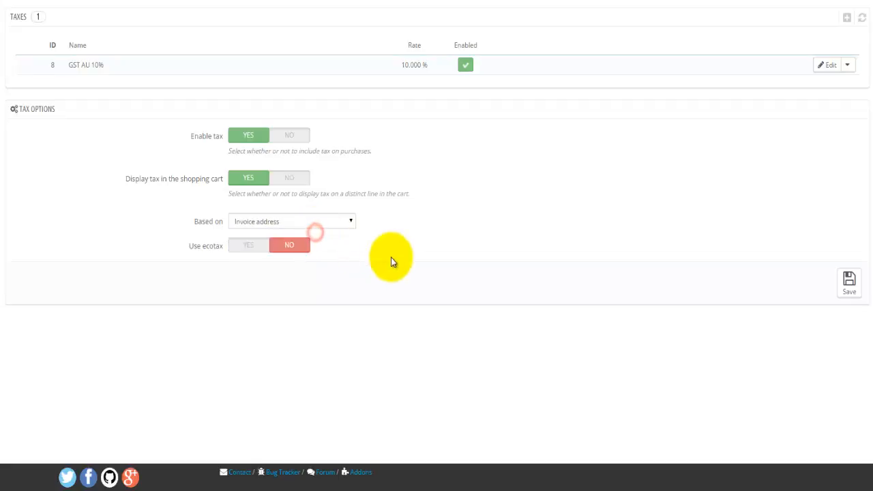
{"action": "left_click", "coordinate": [849, 283]}
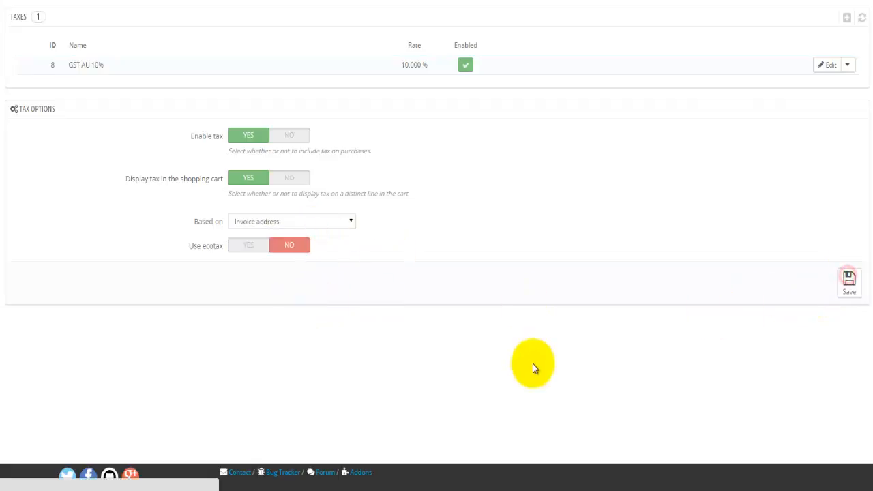
{"action": "left_click", "coordinate": [5, 228]}
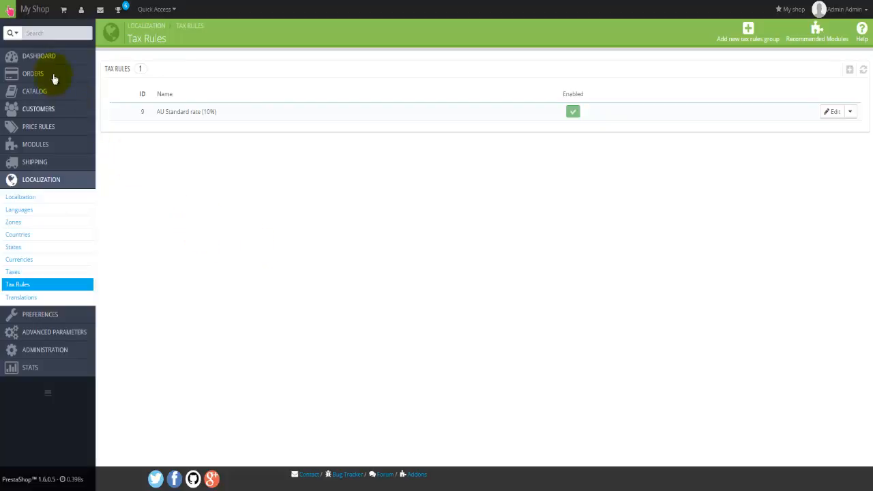
{"action": "left_click", "coordinate": [39, 55]}
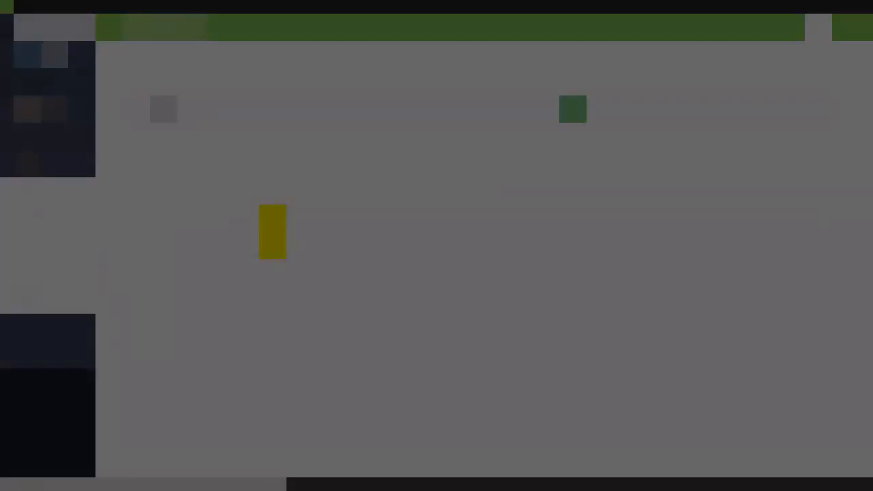